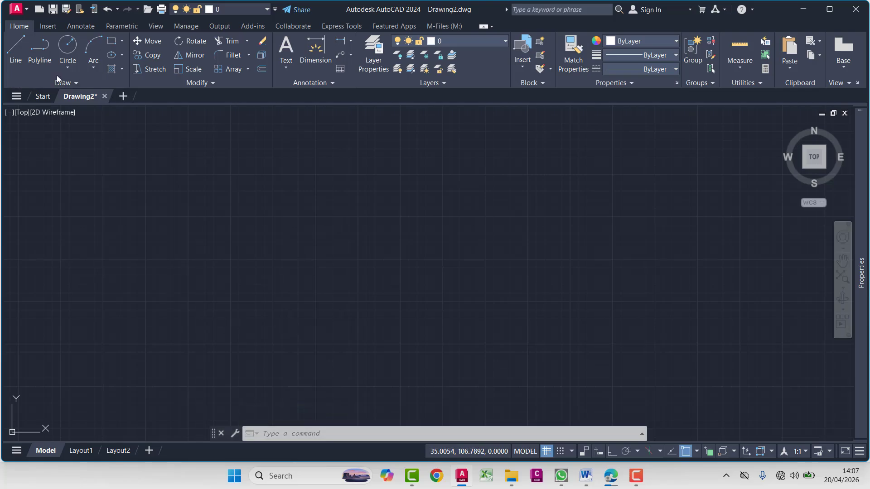
{"action": "mouse_move", "coordinate": [113, 91]}
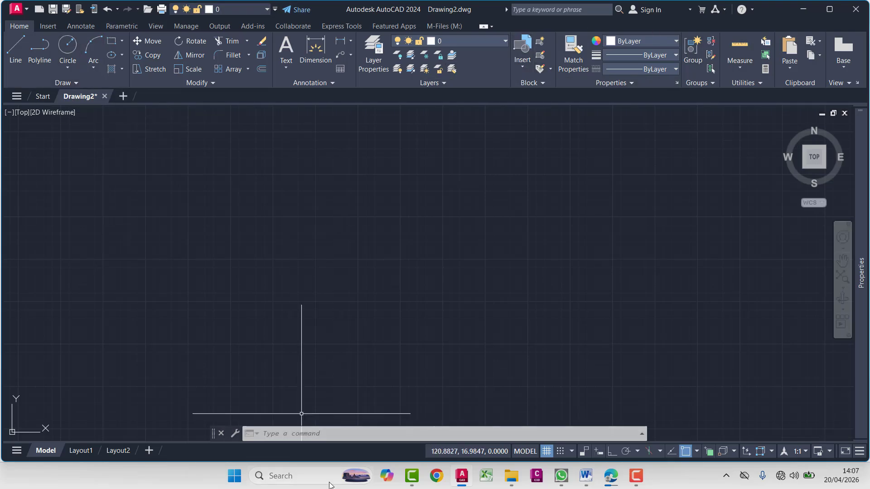
{"action": "type", "text": "l"}
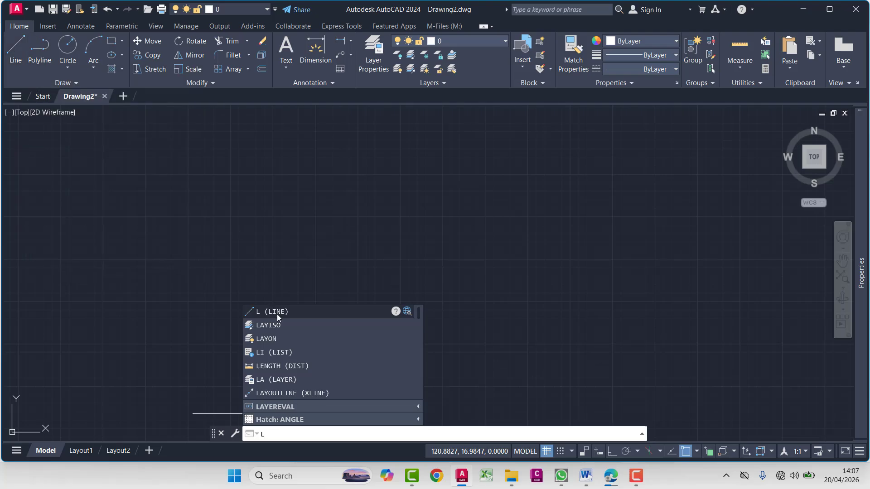
{"action": "left_click", "coordinate": [276, 312]}
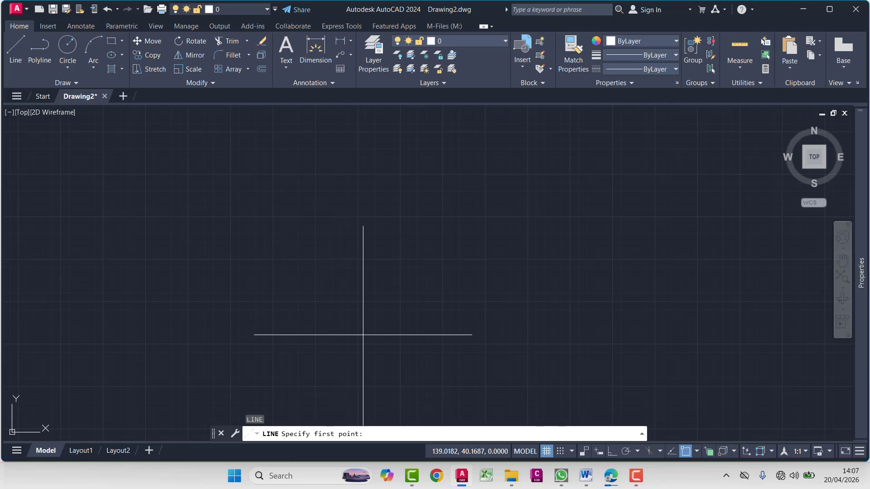
{"action": "key", "text": "Escape"}
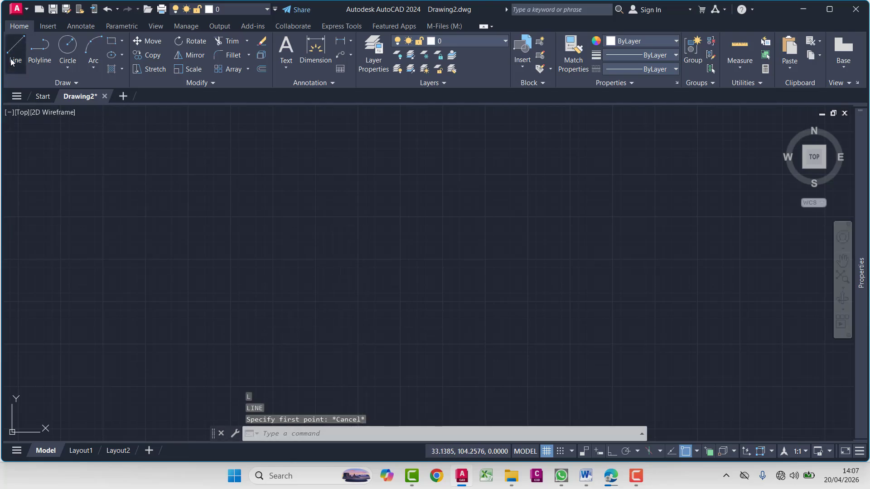
{"action": "left_click", "coordinate": [13, 61]}
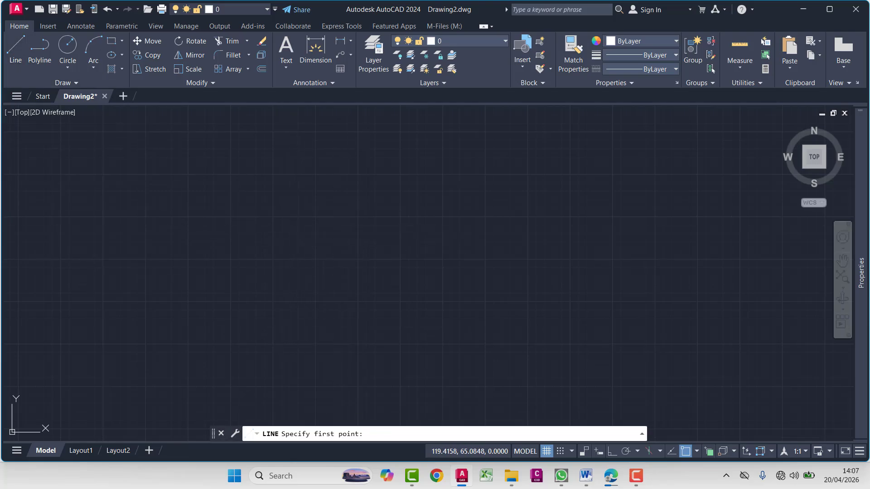
{"action": "key", "text": "Escape"}
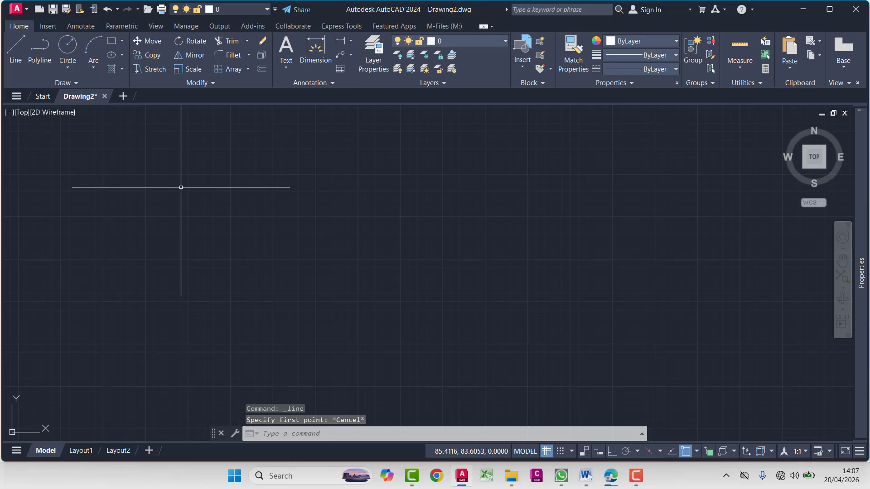
Draw an open zigzag chain of eight connected segments with the Line command, leaving a gap between its two ends
{"action": "left_click", "coordinate": [14, 61]}
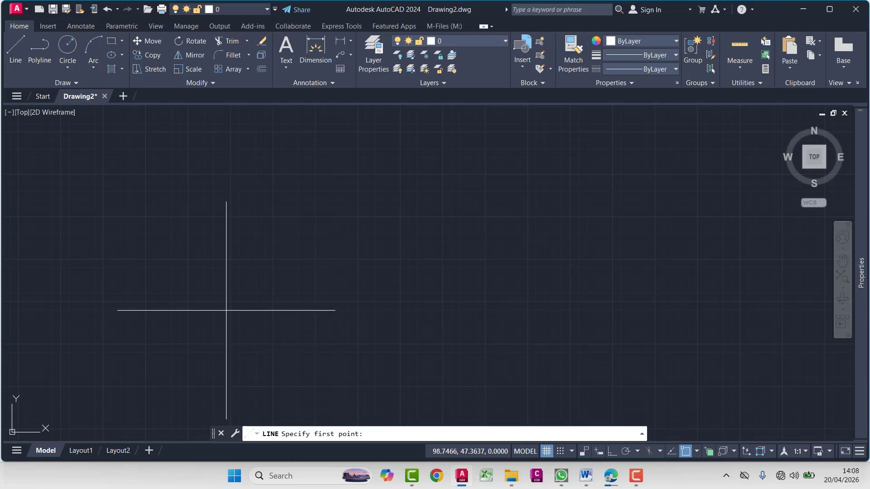
{"action": "left_click", "coordinate": [200, 293]}
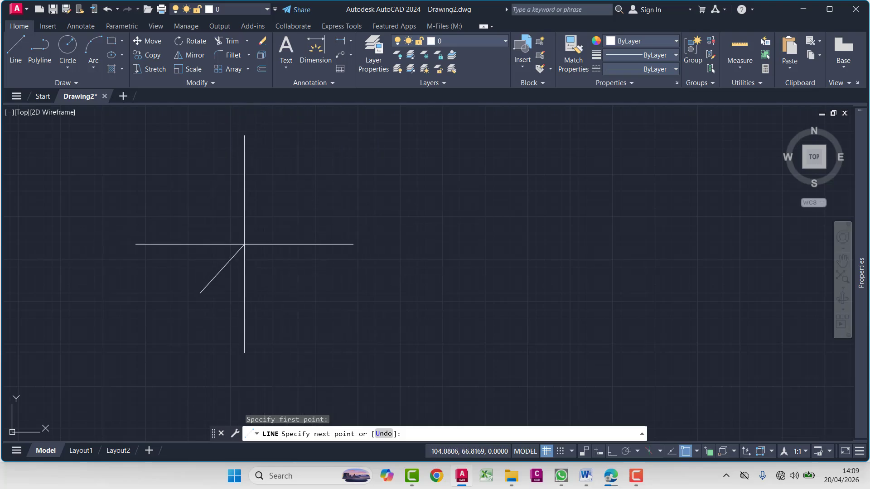
{"action": "left_click", "coordinate": [314, 178]}
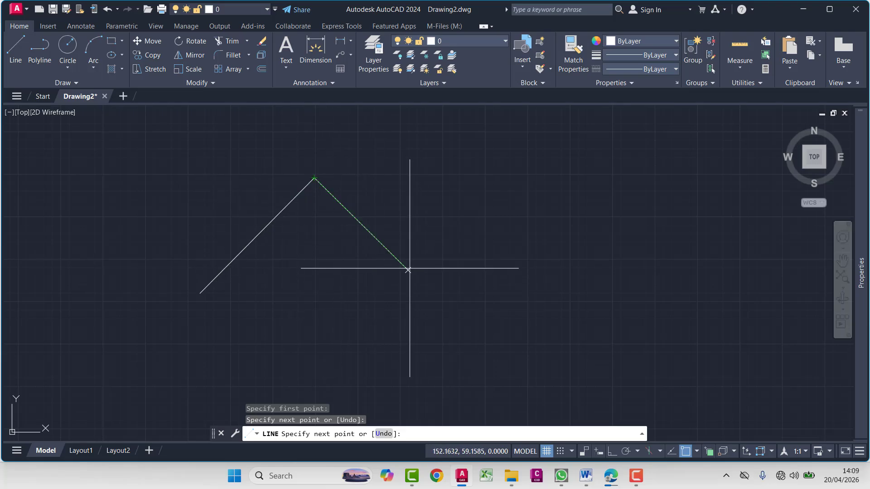
{"action": "left_click", "coordinate": [451, 313]}
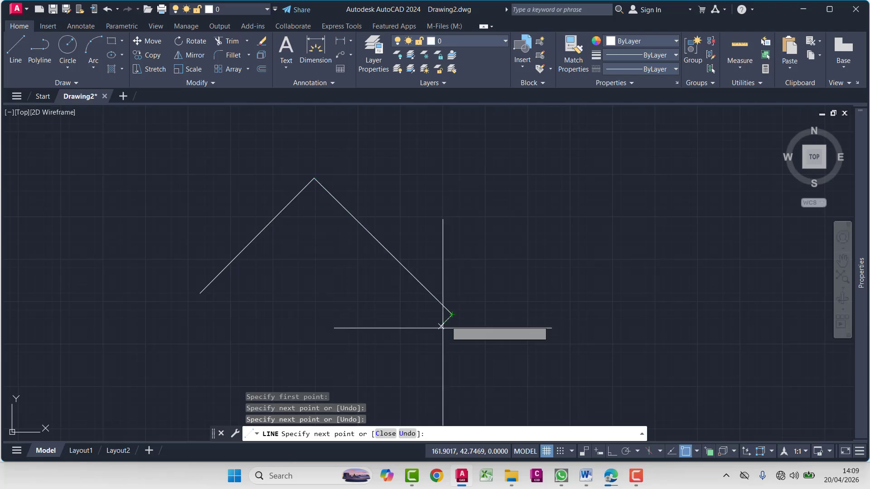
{"action": "left_click", "coordinate": [567, 180]}
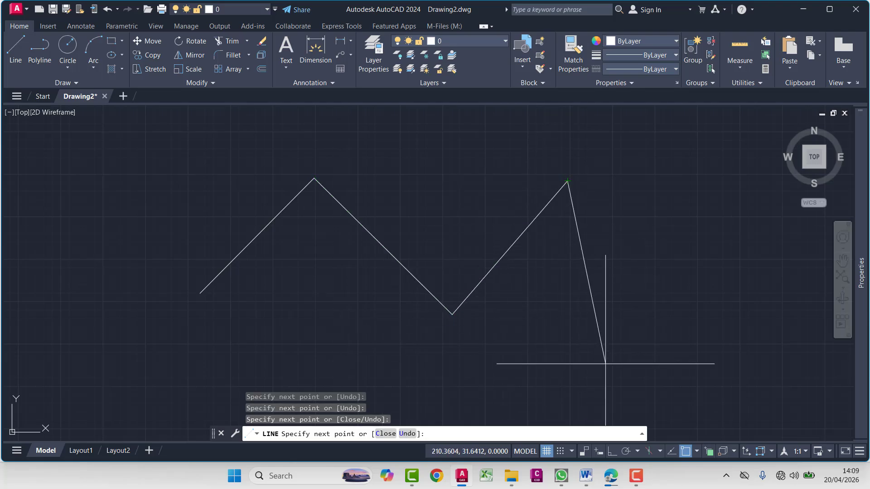
{"action": "left_click", "coordinate": [614, 348]}
{"action": "left_click", "coordinate": [458, 385]}
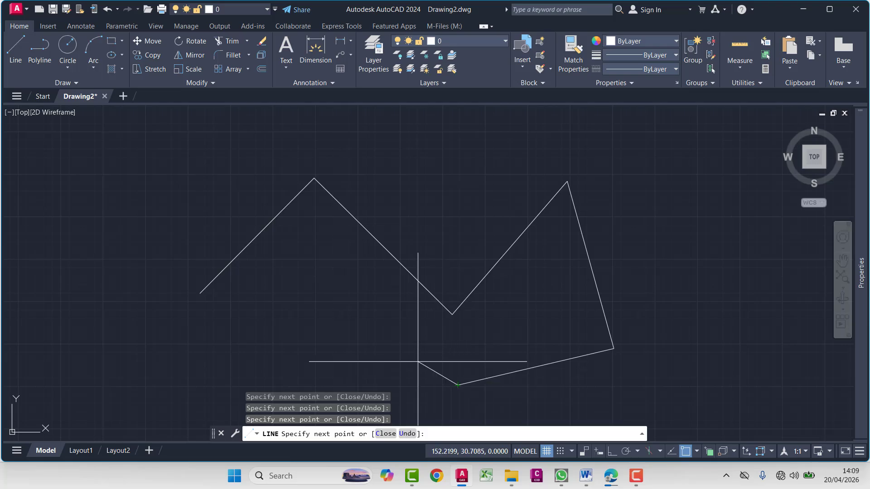
{"action": "left_click", "coordinate": [317, 325]}
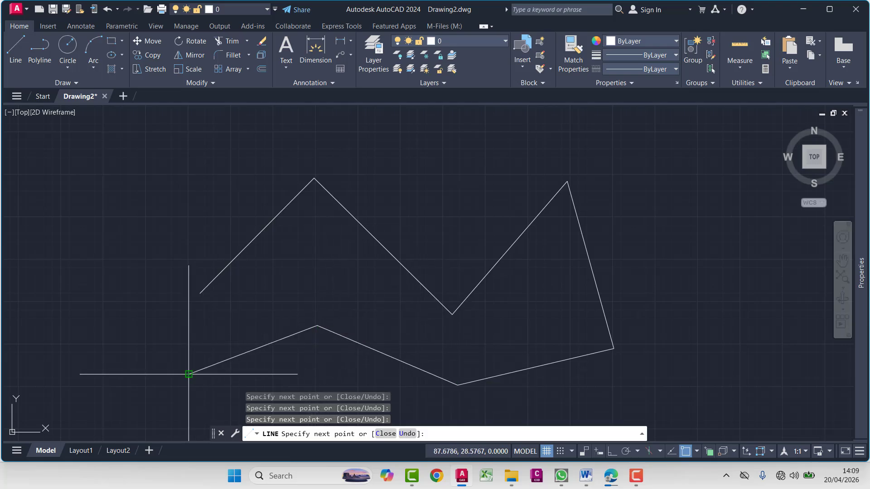
{"action": "left_click", "coordinate": [188, 374]}
{"action": "left_click", "coordinate": [140, 304]}
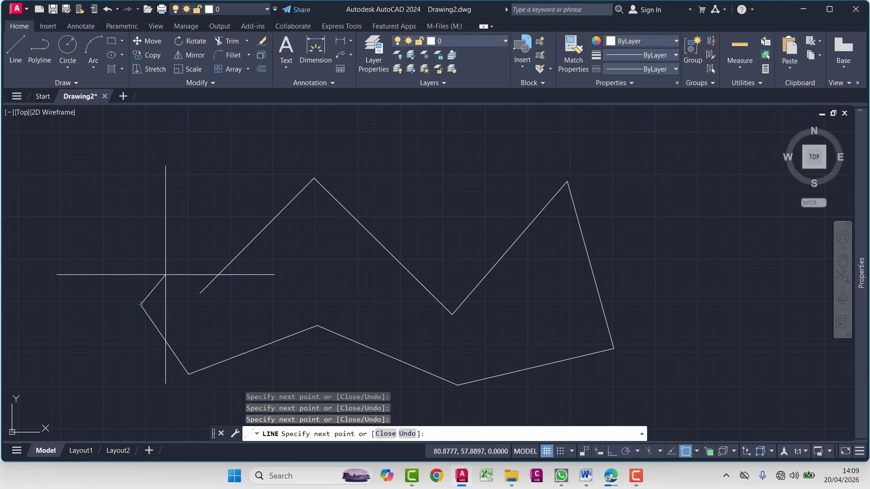
{"action": "key", "text": "Escape"}
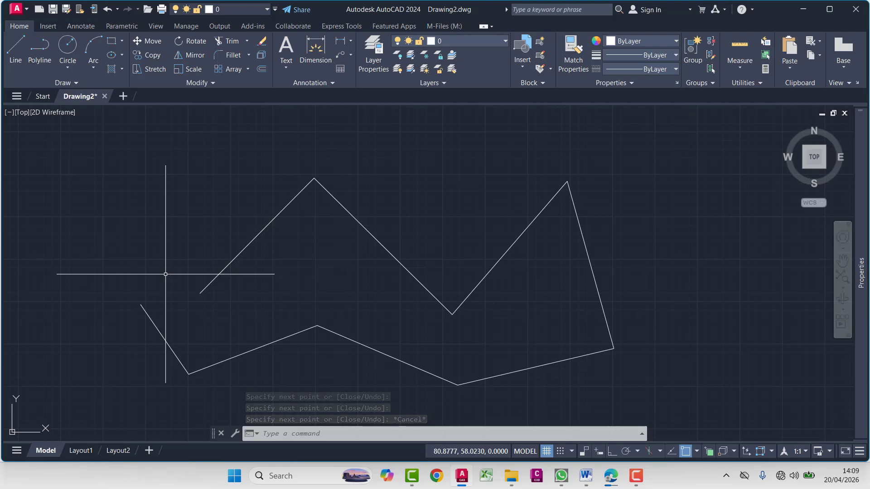
Select all segments of the zigzag line chain to examine how they are grouped as objects, and clear the selection
{"action": "left_click", "coordinate": [598, 134]}
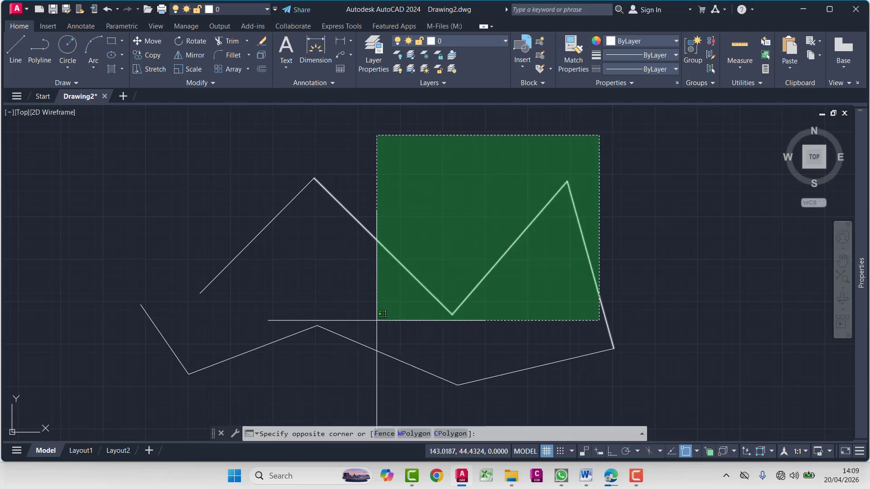
{"action": "left_click", "coordinate": [183, 375]}
{"action": "left_click", "coordinate": [262, 287]}
{"action": "left_click", "coordinate": [130, 369]}
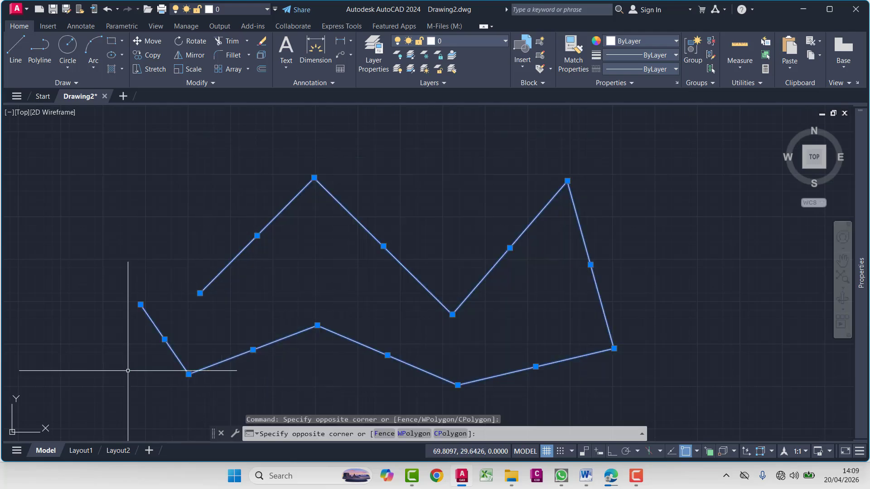
{"action": "scroll", "coordinate": [279, 299], "scroll_direction": "down", "scroll_amount": 2}
{"action": "middle_click_drag", "start_coordinate": [282, 305], "coordinate": [186, 296]}
{"action": "middle_click_drag", "start_coordinate": [296, 327], "coordinate": [251, 320]}
{"action": "key", "text": "Escape"}
{"action": "key", "text": "Escape"}
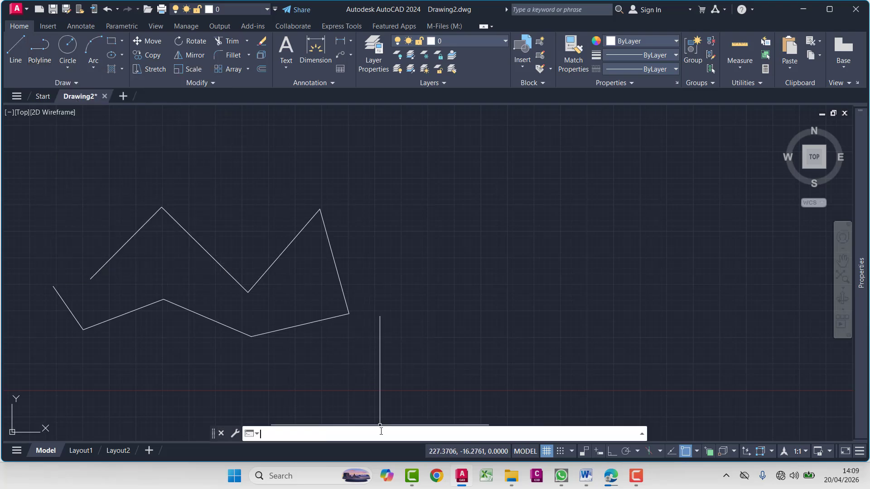
{"action": "type", "text": "PL"}
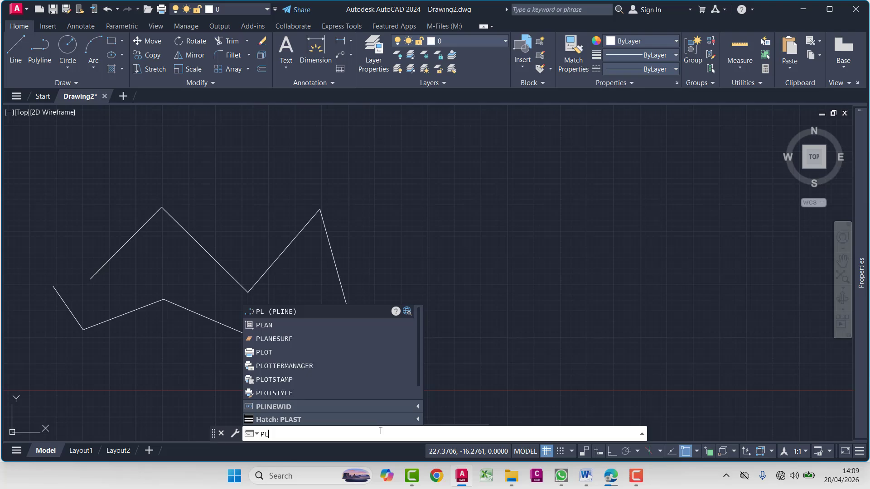
{"action": "key", "text": "BackSpace"}
{"action": "key", "text": "BackSpace"}
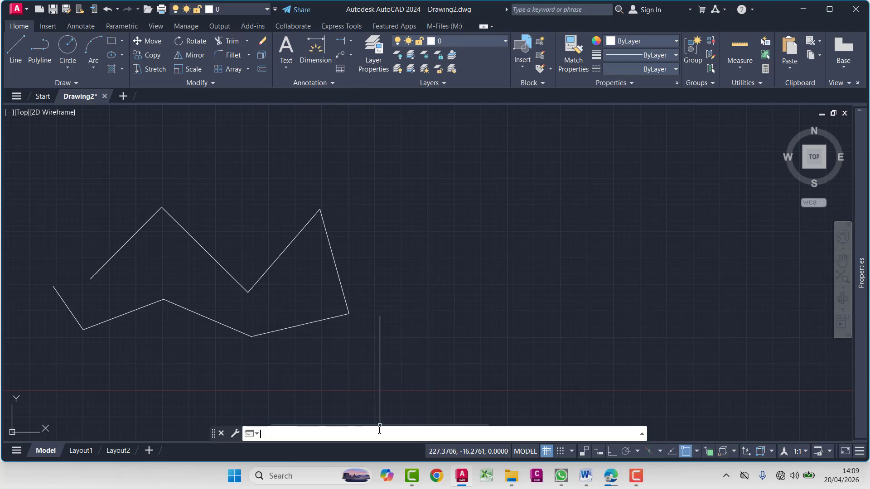
Start a polyline in the empty area east of the line chain and draw three straight segments, one rising and two descending
{"action": "type", "text": "polylo"}
{"action": "key", "text": "BackSpace"}
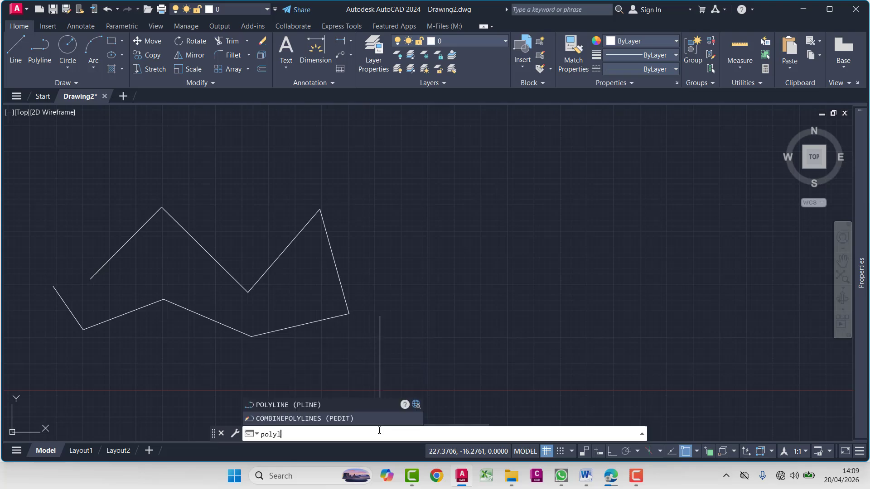
{"action": "type", "text": "n"}
{"action": "key", "text": "BackSpace"}
{"action": "type", "text": "ine"}
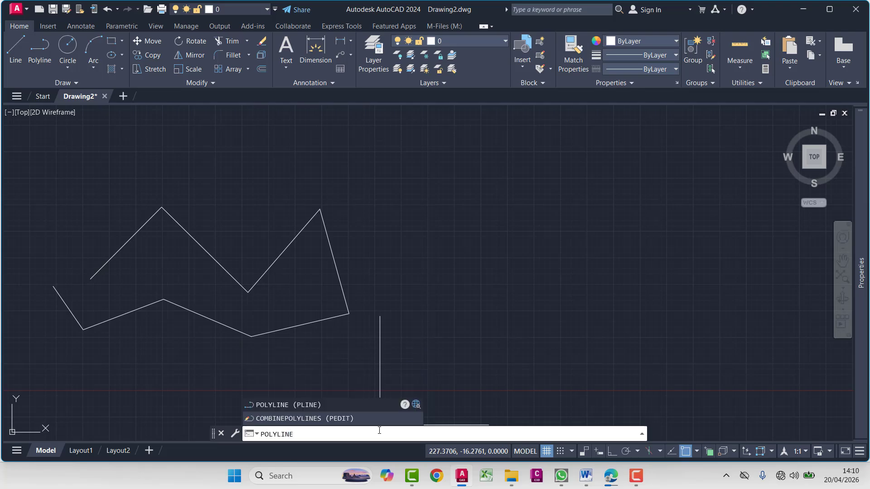
{"action": "left_click", "coordinate": [290, 404]}
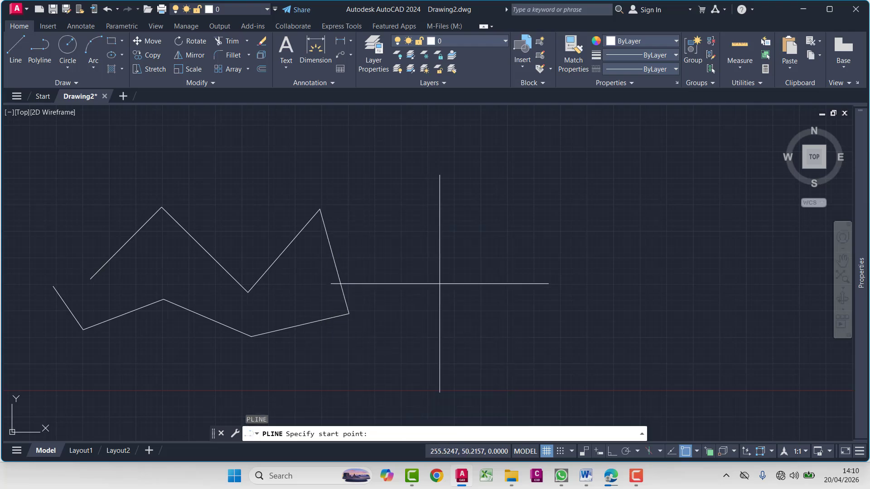
{"action": "left_click", "coordinate": [433, 327]}
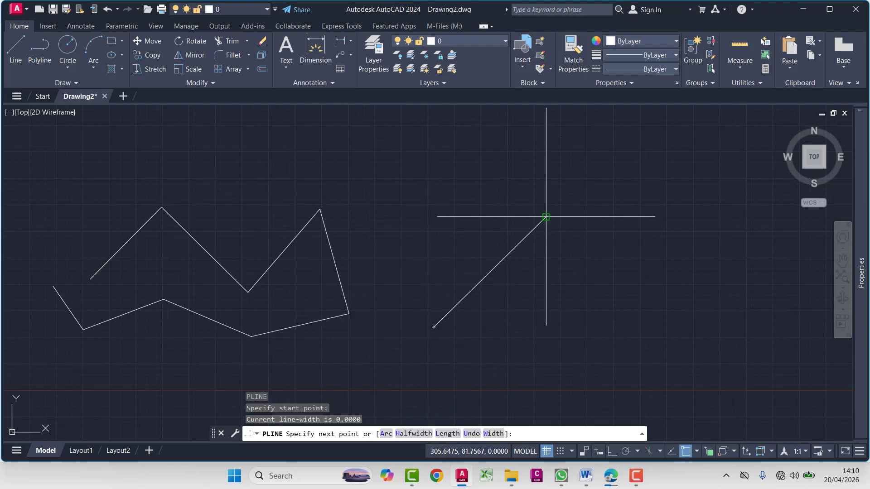
{"action": "left_click", "coordinate": [546, 217]}
{"action": "middle_click_drag", "start_coordinate": [641, 291], "coordinate": [491, 272]}
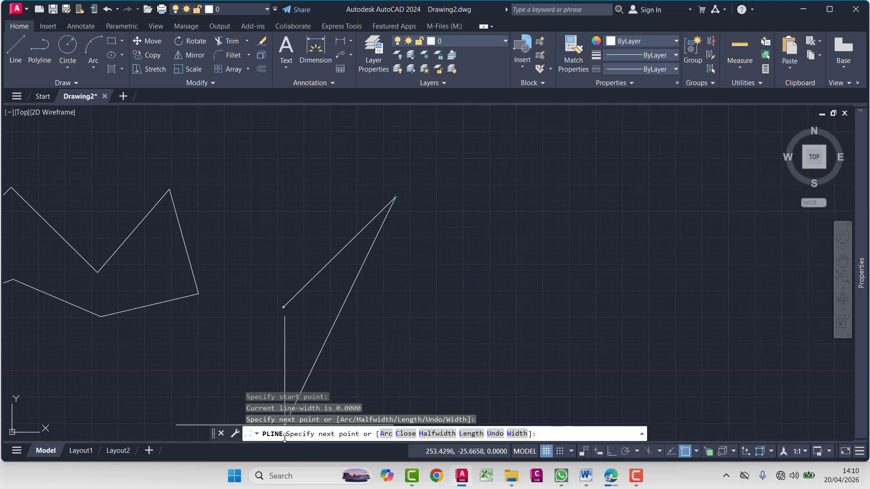
{"action": "left_click", "coordinate": [508, 250]}
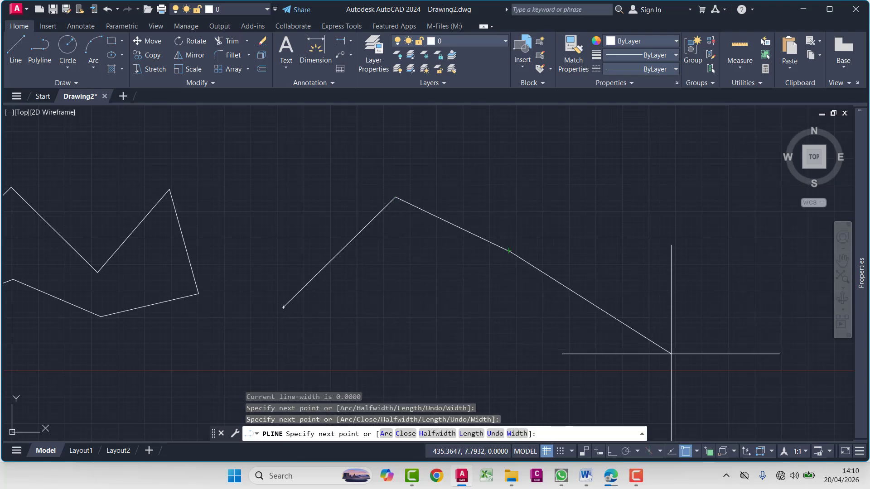
{"action": "left_click", "coordinate": [614, 326]}
{"action": "middle_click_drag", "start_coordinate": [646, 262], "coordinate": [460, 260]}
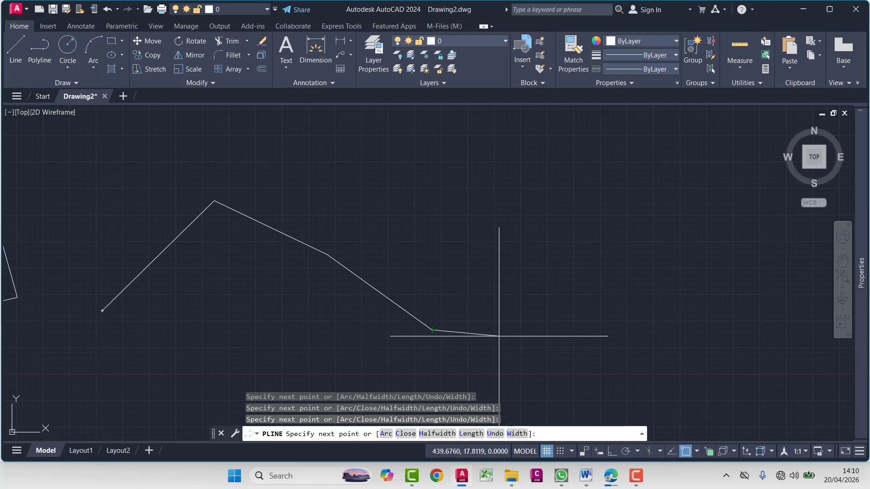
Continue the polyline with a large arc segment bulging downward and five straight segments zigzagging toward the southeast
{"action": "left_click", "coordinate": [385, 434]}
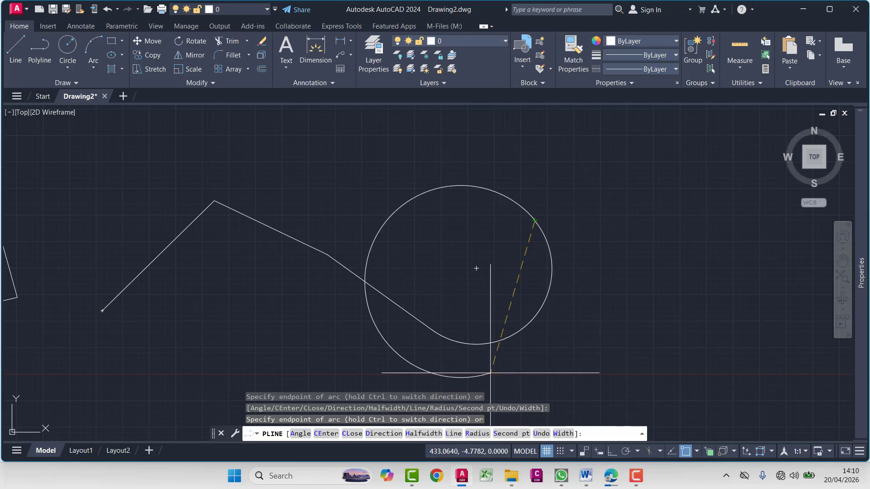
{"action": "left_click", "coordinate": [453, 434]}
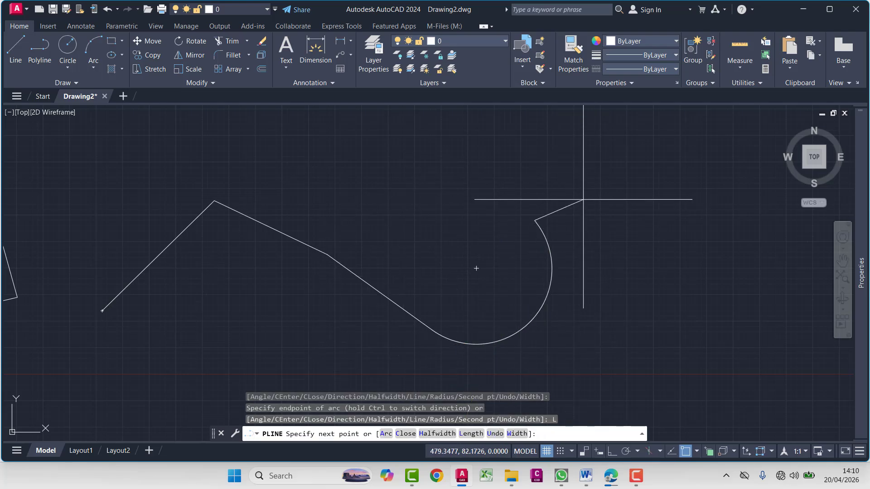
{"action": "middle_click_drag", "start_coordinate": [584, 197], "coordinate": [433, 235]}
{"action": "left_click", "coordinate": [439, 231]}
{"action": "left_click", "coordinate": [538, 296]}
{"action": "middle_click_drag", "start_coordinate": [599, 318], "coordinate": [480, 206]}
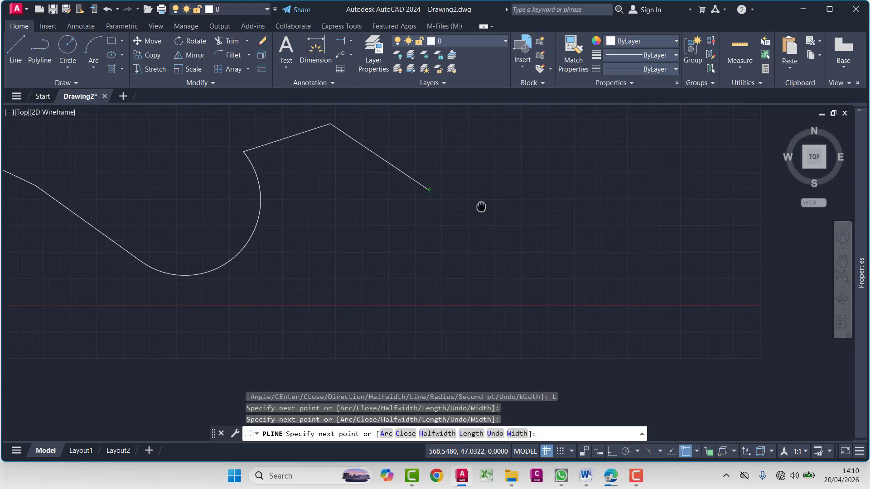
{"action": "left_click", "coordinate": [443, 259]}
{"action": "left_click", "coordinate": [555, 244]}
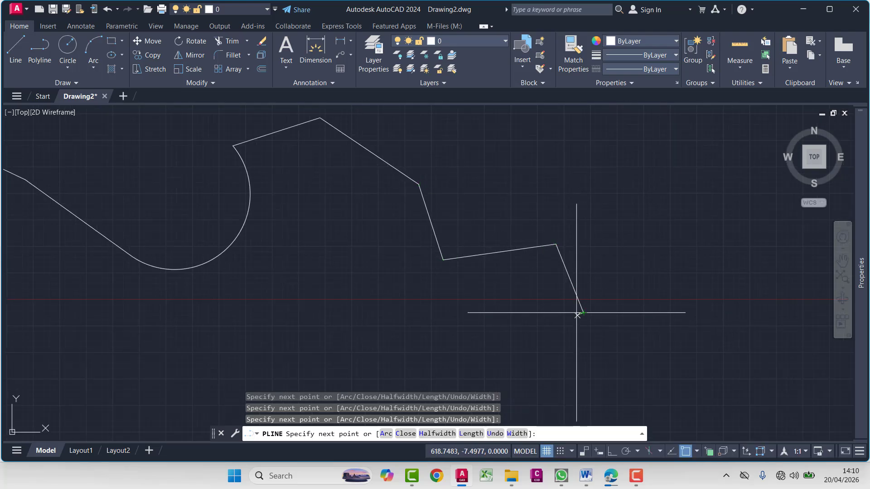
{"action": "left_click", "coordinate": [583, 313]}
Run the polyline back west beneath the shape with nine zigzag straight segments, ending on its start point
{"action": "middle_click_drag", "start_coordinate": [296, 362], "coordinate": [576, 177]}
{"action": "middle_click_drag", "start_coordinate": [509, 242], "coordinate": [488, 263]}
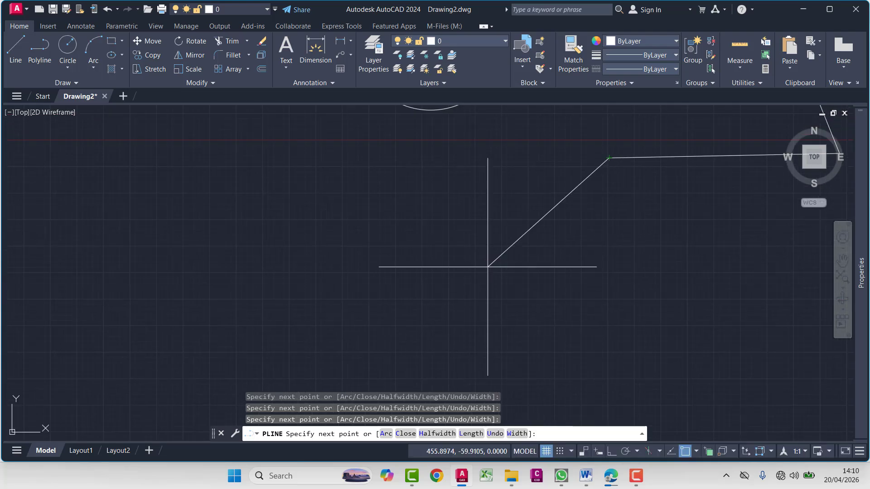
{"action": "left_click", "coordinate": [455, 280]}
{"action": "left_click", "coordinate": [542, 320]}
{"action": "left_click", "coordinate": [339, 312]}
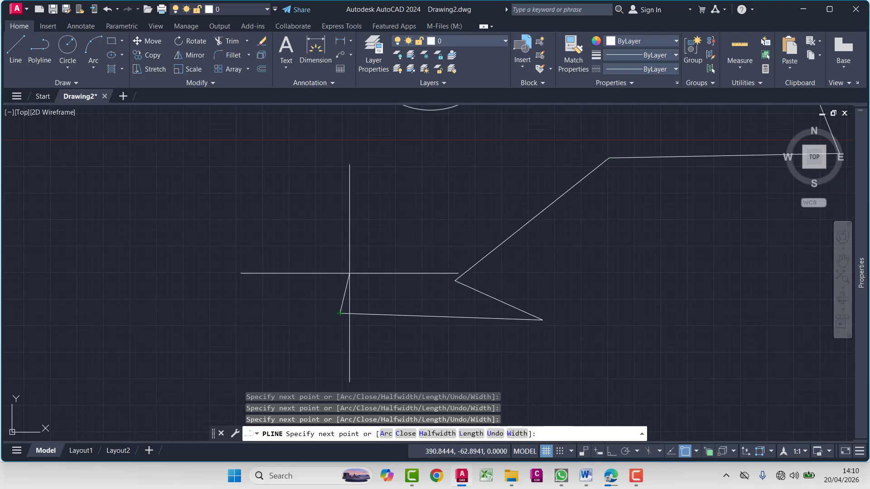
{"action": "left_click", "coordinate": [352, 262]}
{"action": "left_click", "coordinate": [222, 282]}
{"action": "middle_click_drag", "start_coordinate": [392, 194], "coordinate": [515, 298]}
{"action": "left_click", "coordinate": [409, 266]}
{"action": "left_click", "coordinate": [241, 220]}
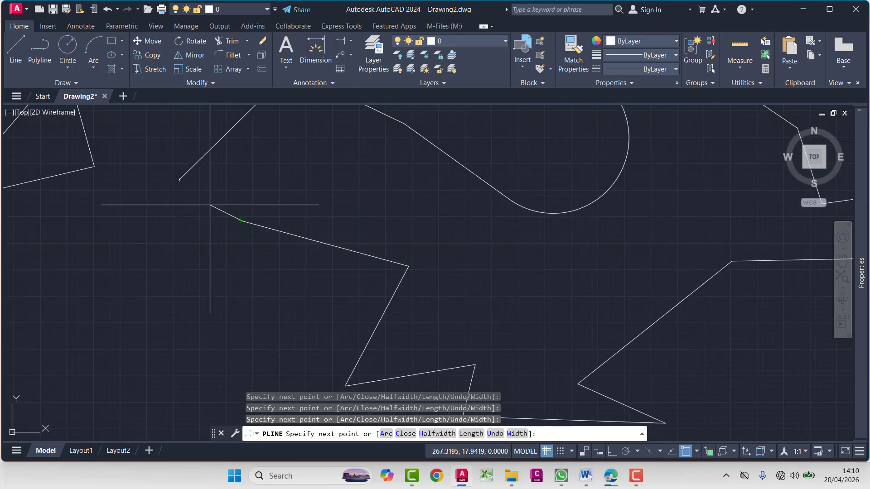
{"action": "left_click", "coordinate": [179, 180]}
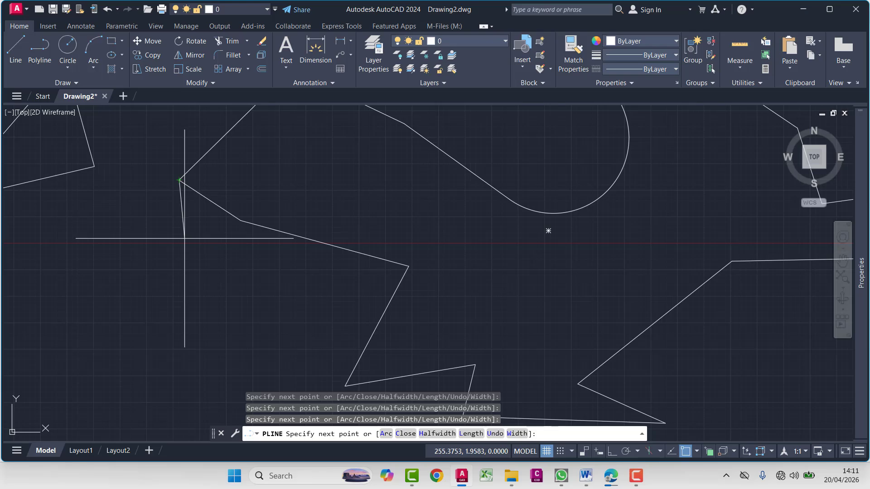
End the polyline, select it and the zigzag line chain to compare how each is grouped, and clear the selection
{"action": "key", "text": "Escape"}
{"action": "scroll", "coordinate": [208, 268], "scroll_direction": "down", "scroll_amount": 3}
{"action": "middle_click_drag", "start_coordinate": [208, 268], "coordinate": [376, 244]}
{"action": "left_click", "coordinate": [477, 139]}
{"action": "left_click", "coordinate": [362, 255]}
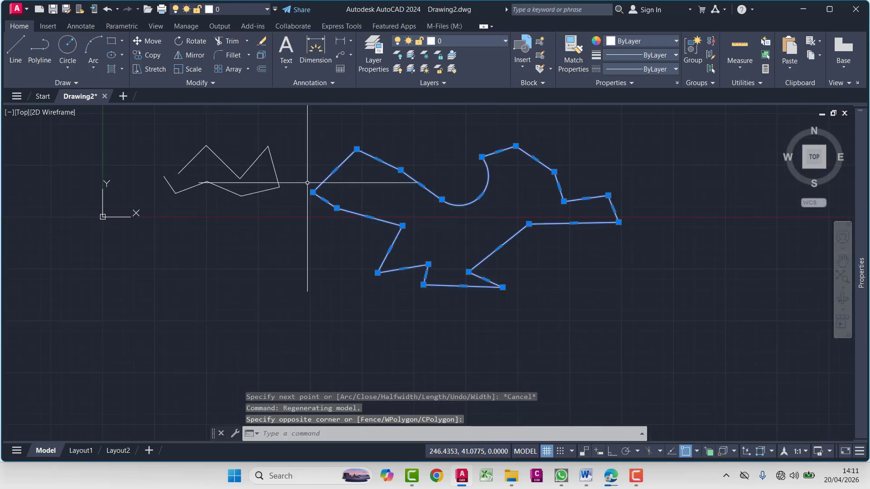
{"action": "left_click", "coordinate": [291, 136]}
{"action": "left_click", "coordinate": [161, 237]}
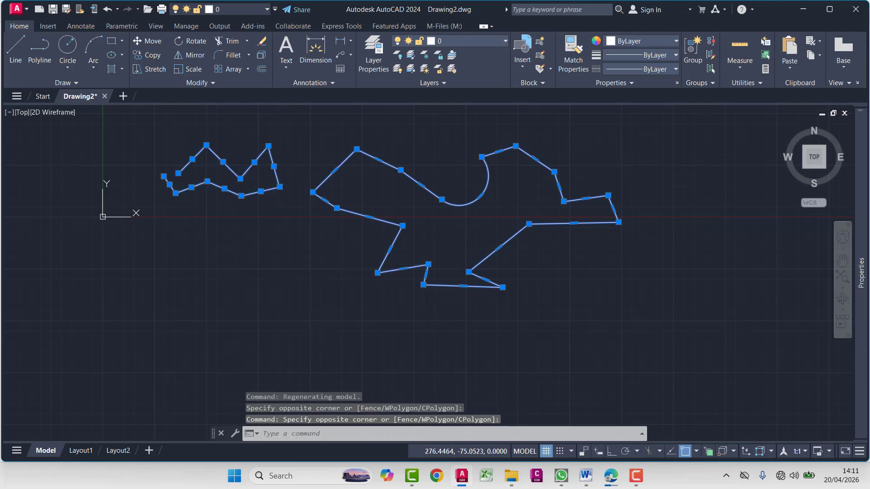
{"action": "key", "text": "Escape"}
{"action": "key", "text": "Escape"}
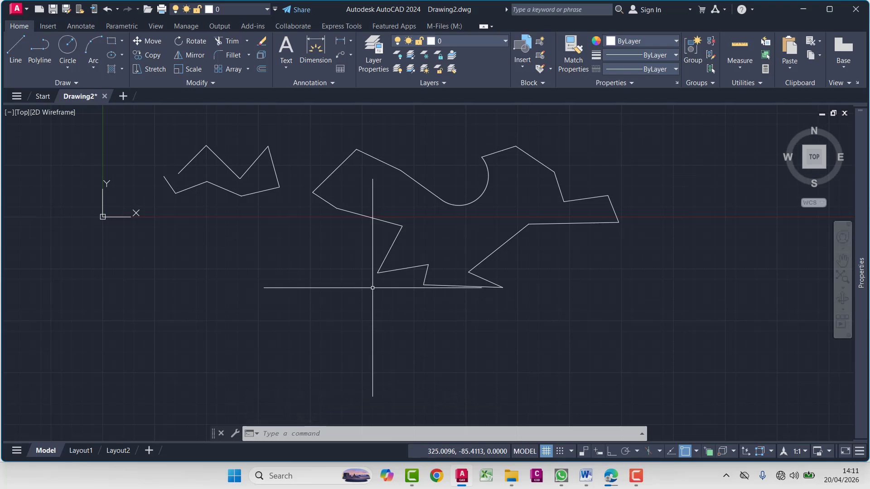
Draw a large rectangular outline with a slanted northwest corner east of the polyline using Line with Ortho on, starting about 353 units downward
{"action": "scroll", "coordinate": [372, 288], "scroll_direction": "down", "scroll_amount": 5}
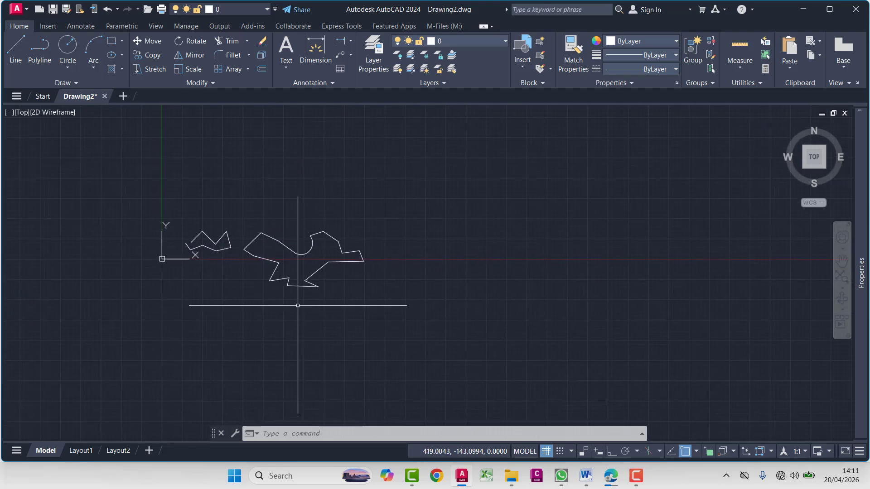
{"action": "key", "text": "Return"}
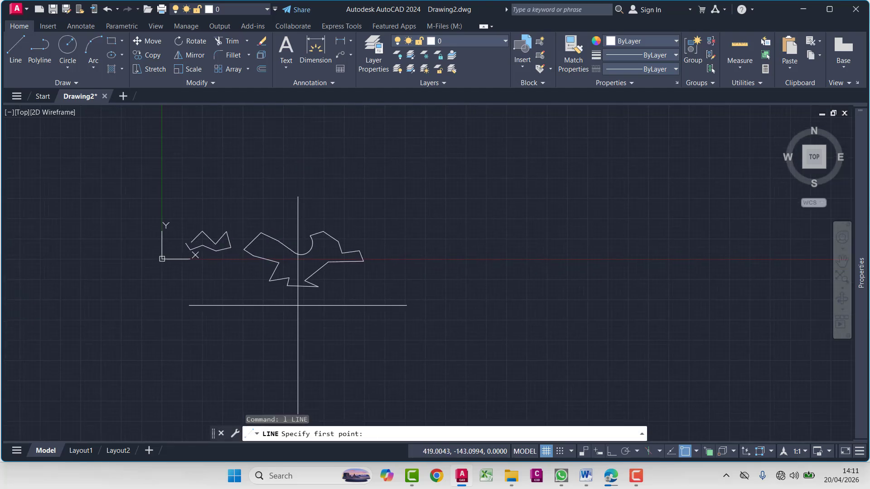
{"action": "left_click", "coordinate": [457, 195]}
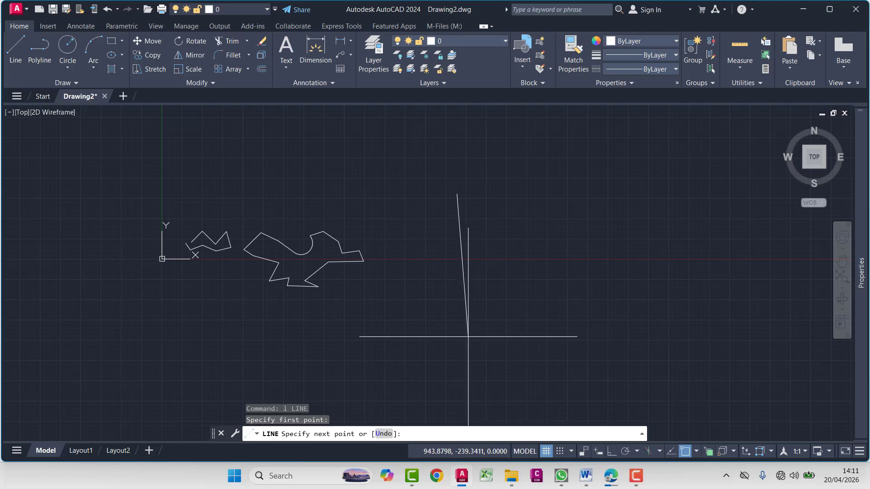
{"action": "key", "text": "F8"}
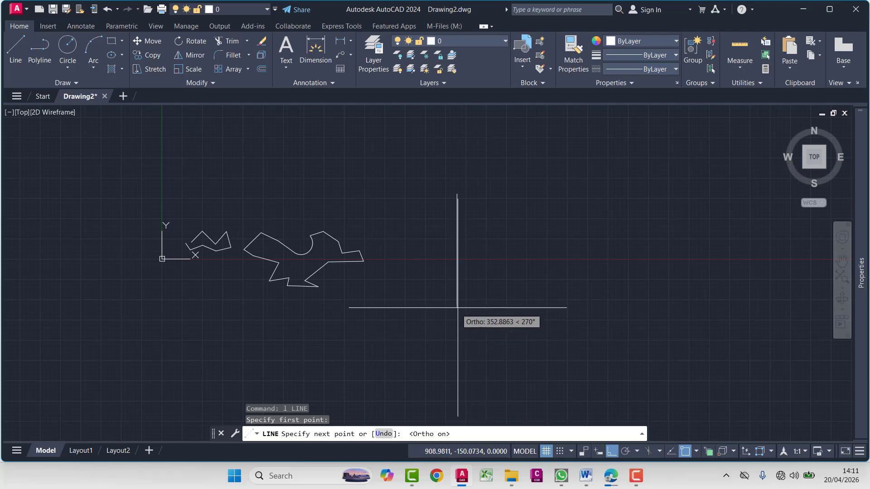
{"action": "left_click", "coordinate": [456, 308]}
{"action": "left_click", "coordinate": [714, 308]}
{"action": "left_click", "coordinate": [713, 146]}
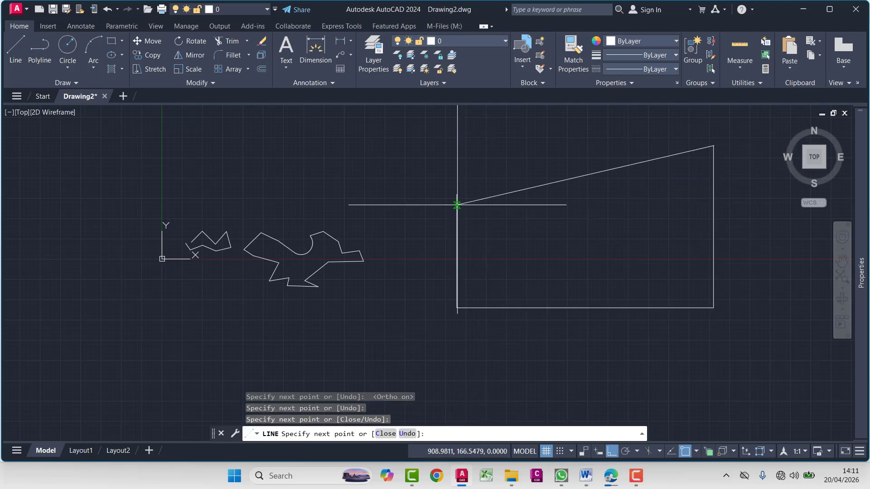
{"action": "left_click", "coordinate": [466, 146]}
{"action": "left_click", "coordinate": [457, 194]}
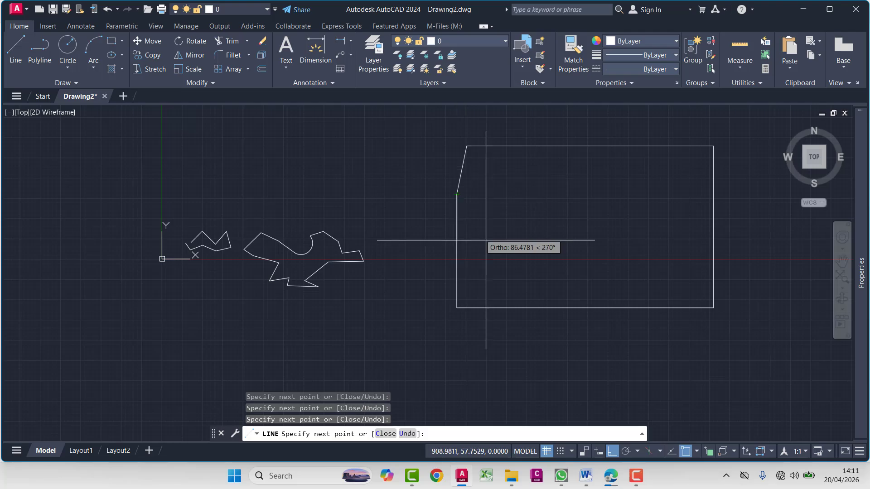
{"action": "key", "text": "Escape"}
Start a polyline below the rectangular line outline with one long horizontal segment running west
{"action": "middle_click_drag", "start_coordinate": [501, 273], "coordinate": [462, 268]}
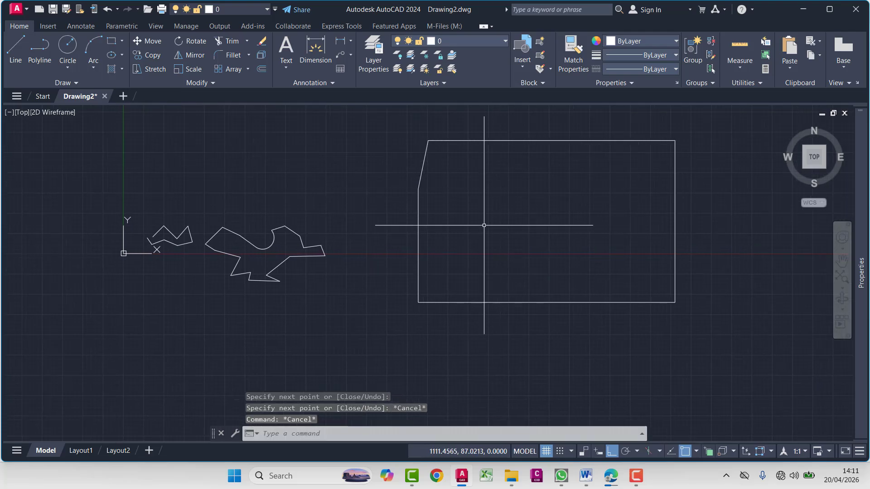
{"action": "middle_click_drag", "start_coordinate": [483, 214], "coordinate": [459, 204]}
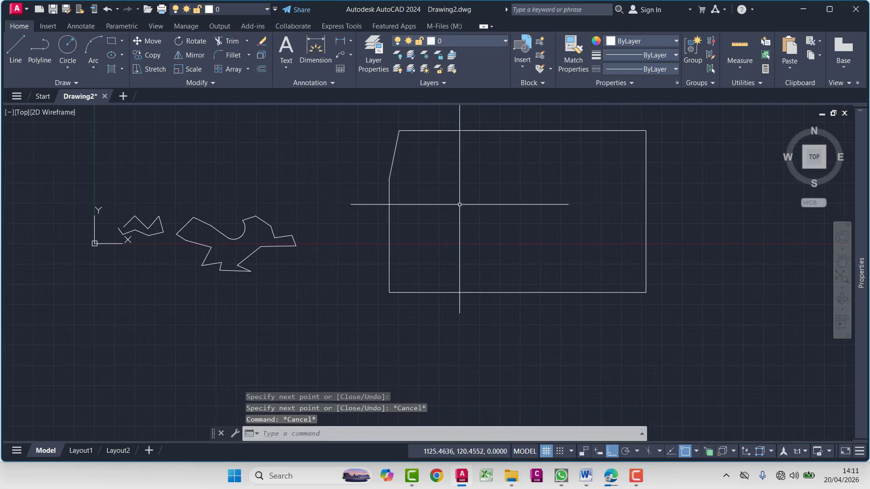
{"action": "left_click", "coordinate": [39, 53]}
{"action": "middle_click_drag", "start_coordinate": [354, 324], "coordinate": [266, 256]}
{"action": "scroll", "coordinate": [265, 256], "scroll_direction": "down", "scroll_amount": 4}
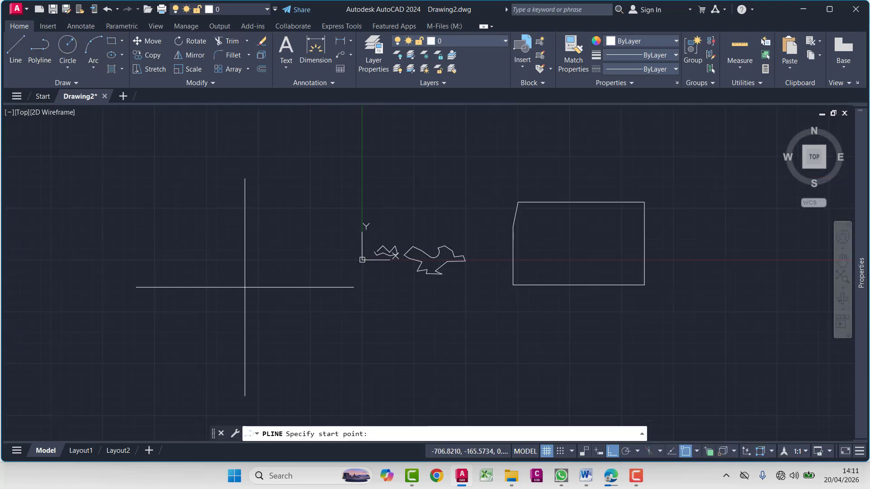
{"action": "scroll", "coordinate": [600, 348], "scroll_direction": "up", "scroll_amount": 4}
{"action": "middle_click_drag", "start_coordinate": [600, 349], "coordinate": [437, 369]}
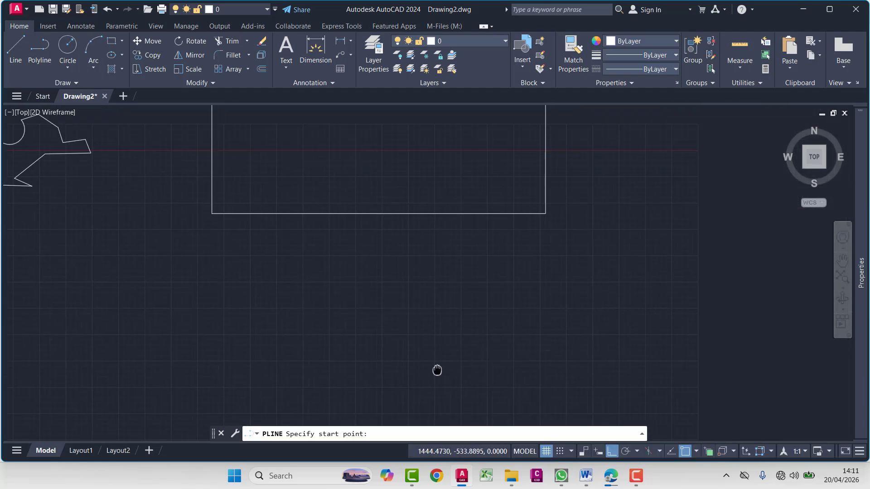
{"action": "scroll", "coordinate": [504, 311], "scroll_direction": "down", "scroll_amount": 2}
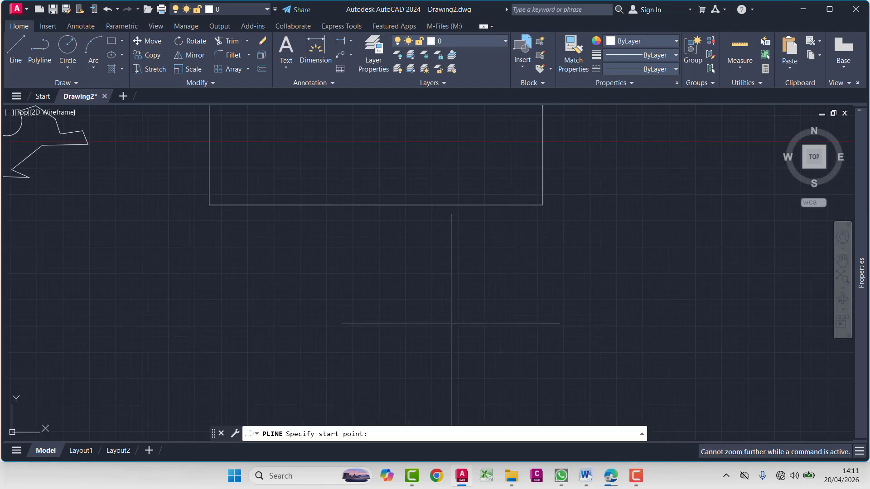
{"action": "left_click", "coordinate": [530, 236]}
{"action": "left_click", "coordinate": [222, 291]}
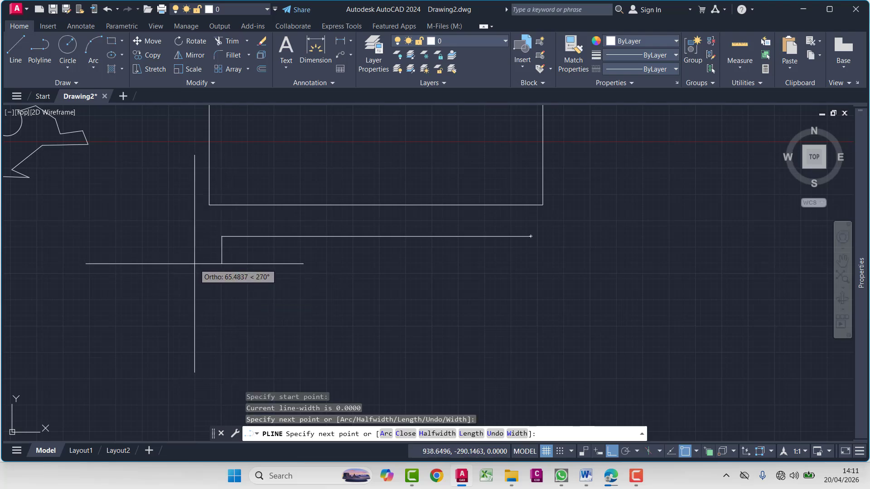
Turn off Ortho mode and dismiss the no-internet window
{"action": "key", "text": "F8"}
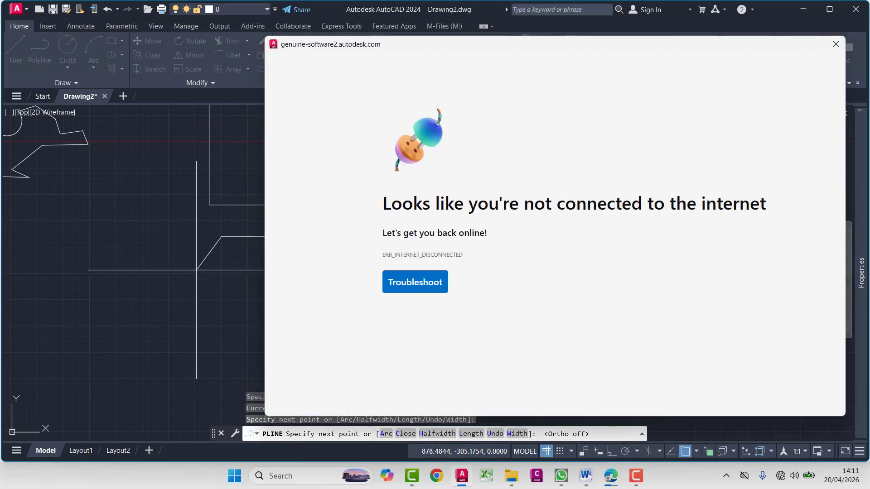
{"action": "left_click", "coordinate": [833, 45]}
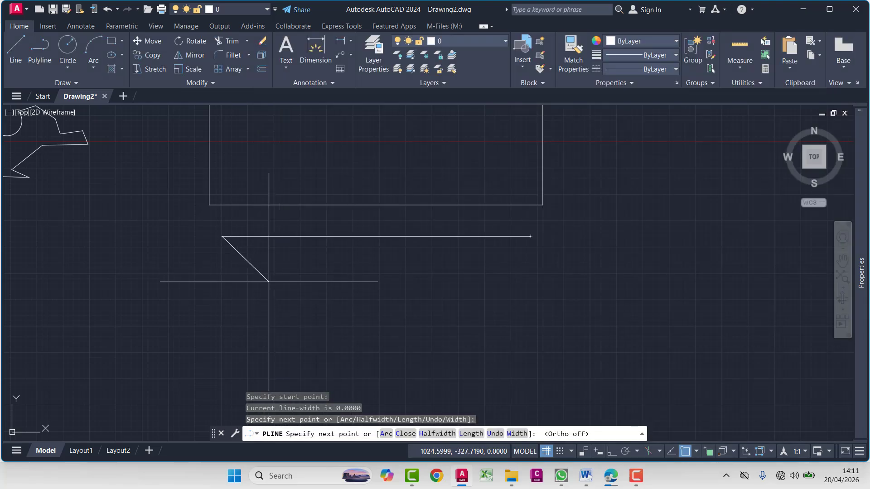
Continue the polyline with a short slanted corner and three long sides, ending on its start point
{"action": "left_click", "coordinate": [206, 260]}
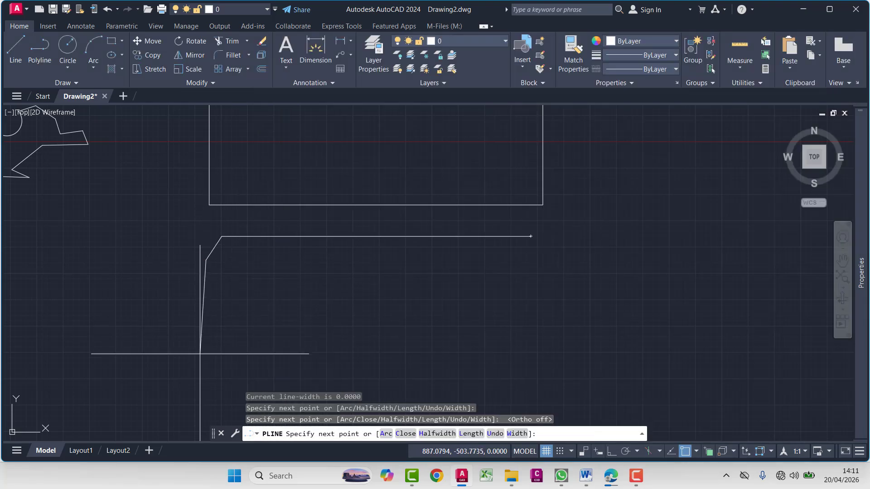
{"action": "left_click", "coordinate": [203, 383]}
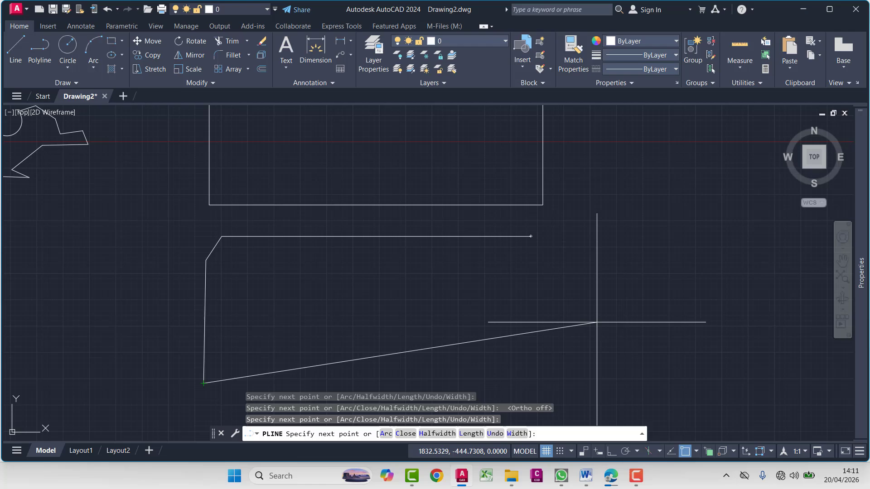
{"action": "left_click", "coordinate": [539, 389]}
{"action": "left_click", "coordinate": [530, 236]}
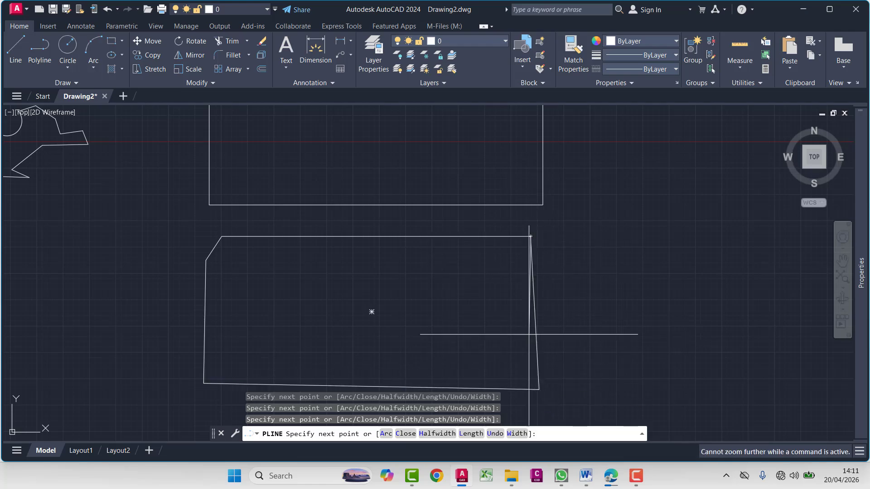
{"action": "key", "text": "Escape"}
{"action": "key", "text": "Escape"}
Move the polyline outline from below to the empty area east of the line-drawn outline
{"action": "scroll", "coordinate": [561, 267], "scroll_direction": "down", "scroll_amount": 2}
{"action": "left_click", "coordinate": [567, 246]}
{"action": "left_click", "coordinate": [503, 314]}
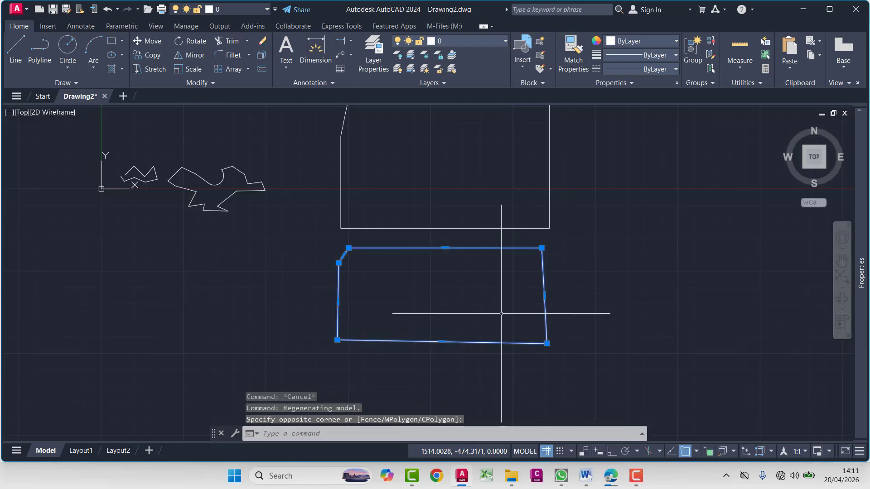
{"action": "type", "text": "m"}
{"action": "key", "text": "space"}
{"action": "left_click", "coordinate": [438, 324]}
{"action": "middle_click_drag", "start_coordinate": [611, 222], "coordinate": [499, 297]}
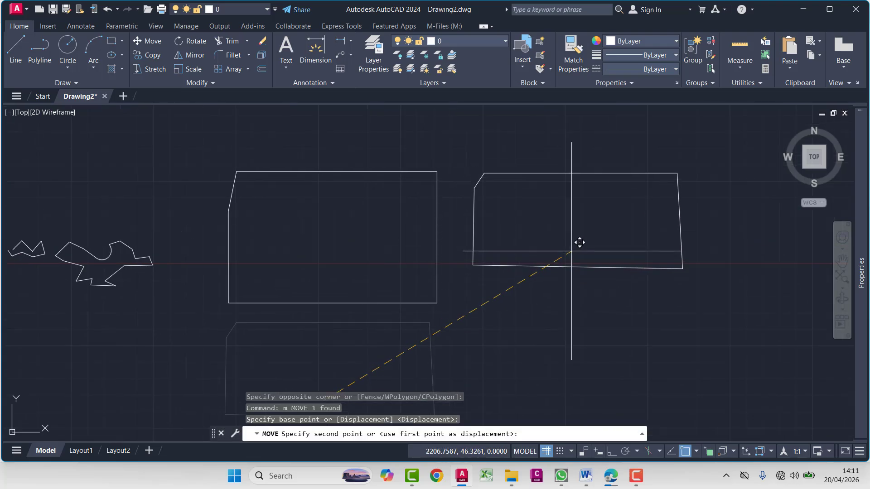
{"action": "left_click", "coordinate": [572, 251]}
{"action": "key", "text": "Escape"}
Stretch the polyline outline's lower edge downward by its midpoint grip, level with the neighbouring outline's base, and clear the selection
{"action": "left_click", "coordinate": [572, 257]}
{"action": "left_click", "coordinate": [577, 270]}
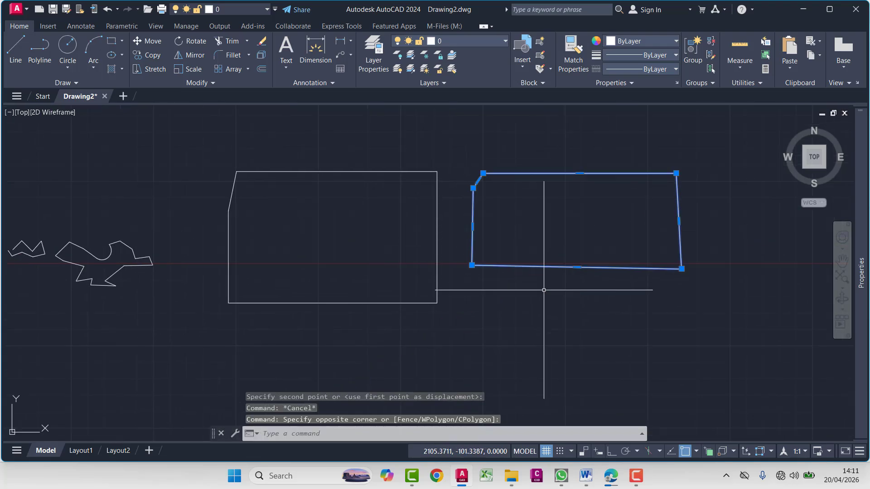
{"action": "left_click", "coordinate": [576, 267]}
{"action": "key", "text": "Escape"}
{"action": "key", "text": "Escape"}
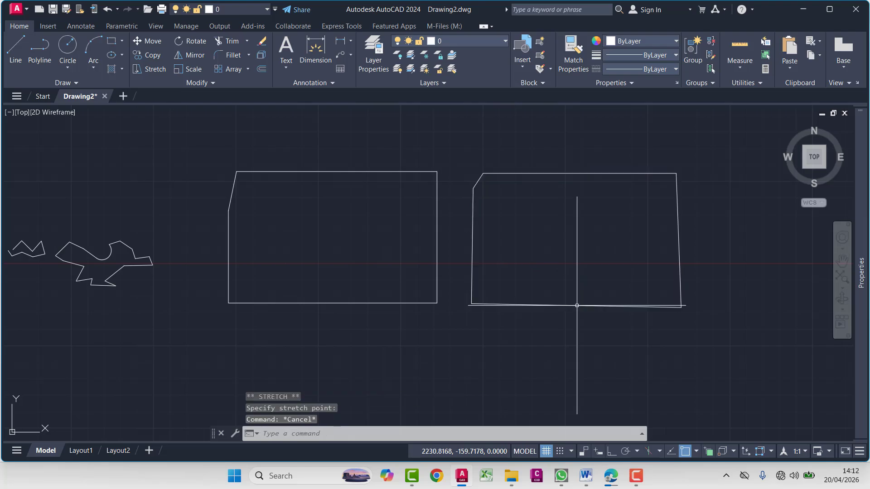
Delete the polyline outline east of the line-drawn outline
{"action": "scroll", "coordinate": [552, 314], "scroll_direction": "down", "scroll_amount": 2}
{"action": "left_click", "coordinate": [644, 193]}
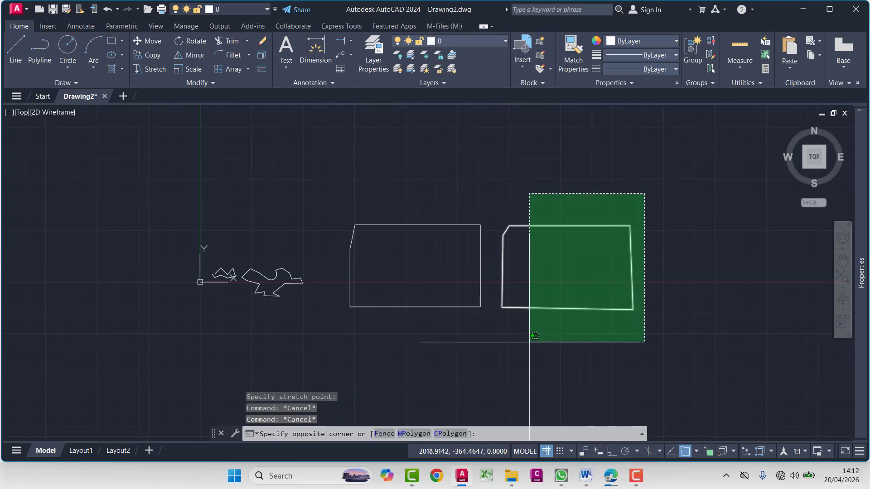
{"action": "left_click", "coordinate": [500, 325]}
{"action": "key", "text": "Delete"}
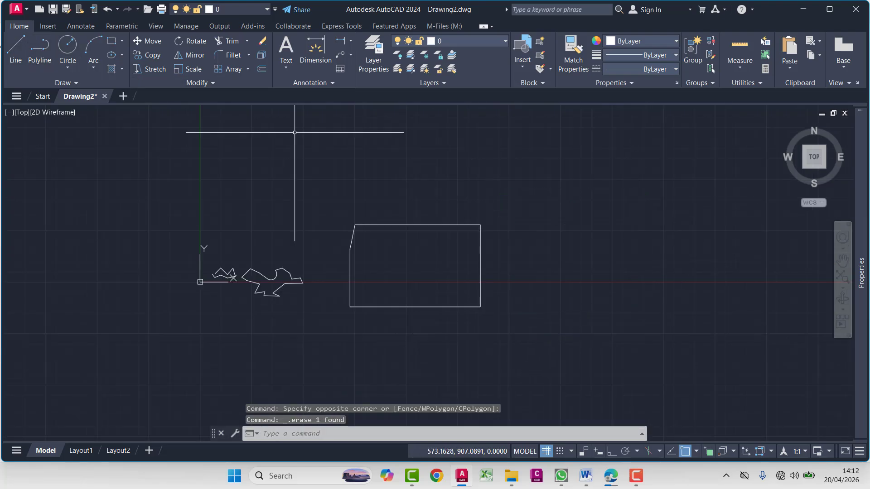
Draw a five-sided polyline outline with a slanted northwest corner east of the line-drawn outline, ending on its start point
{"action": "type", "text": "pl"}
{"action": "key", "text": "Return"}
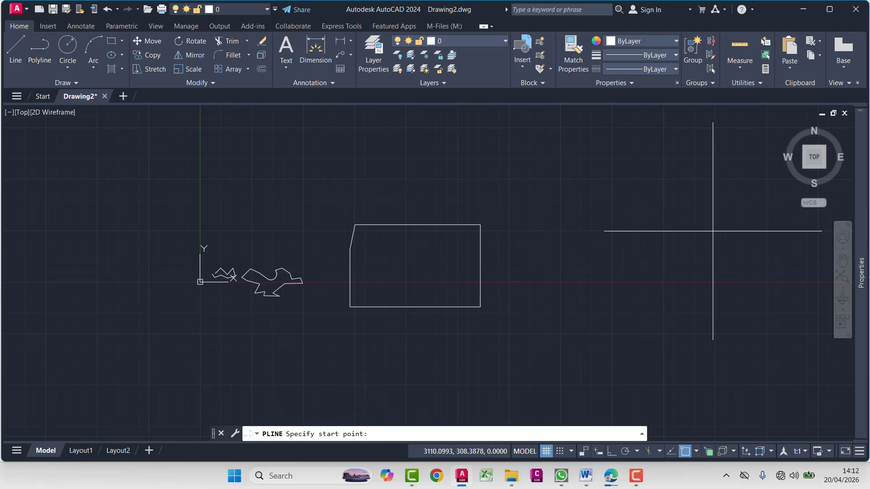
{"action": "left_click", "coordinate": [708, 215]}
{"action": "left_click", "coordinate": [709, 303]}
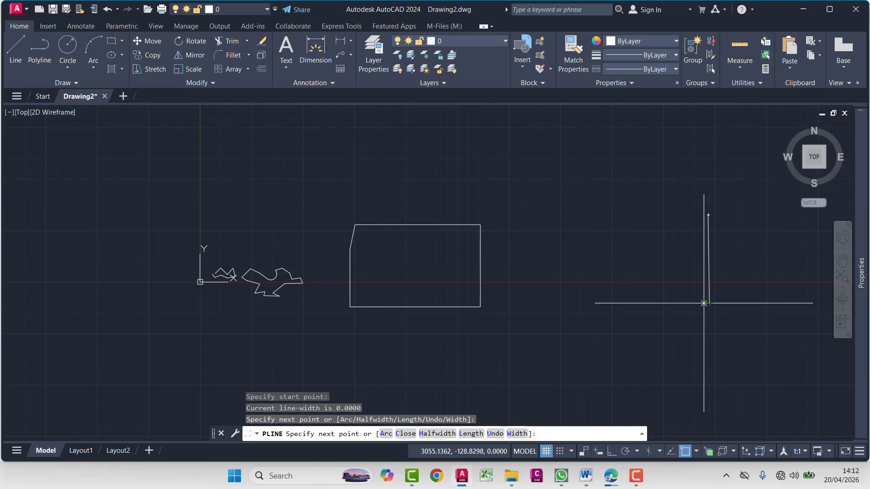
{"action": "left_click", "coordinate": [551, 306]}
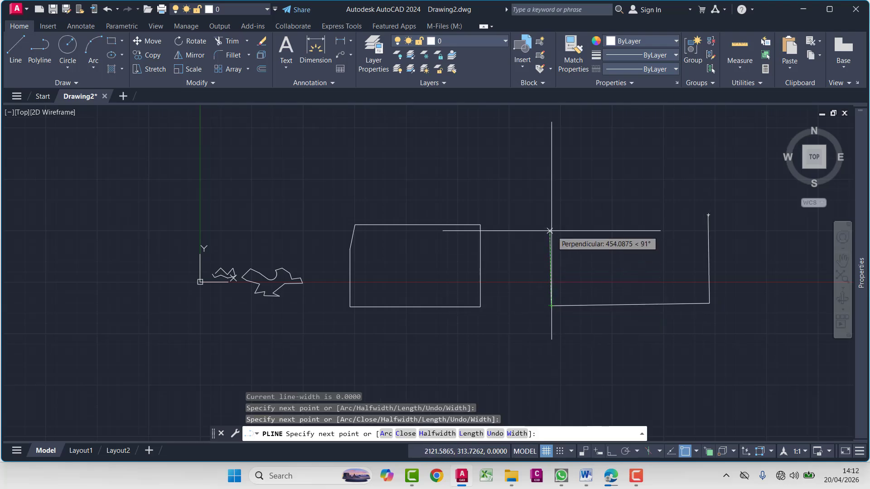
{"action": "left_click", "coordinate": [549, 227]}
{"action": "left_click", "coordinate": [559, 214]}
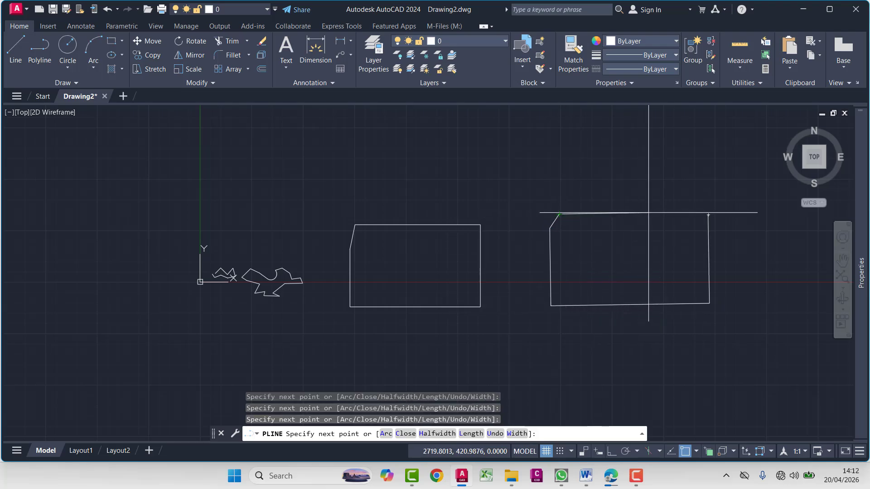
{"action": "left_click", "coordinate": [708, 215]}
{"action": "key", "text": "Escape"}
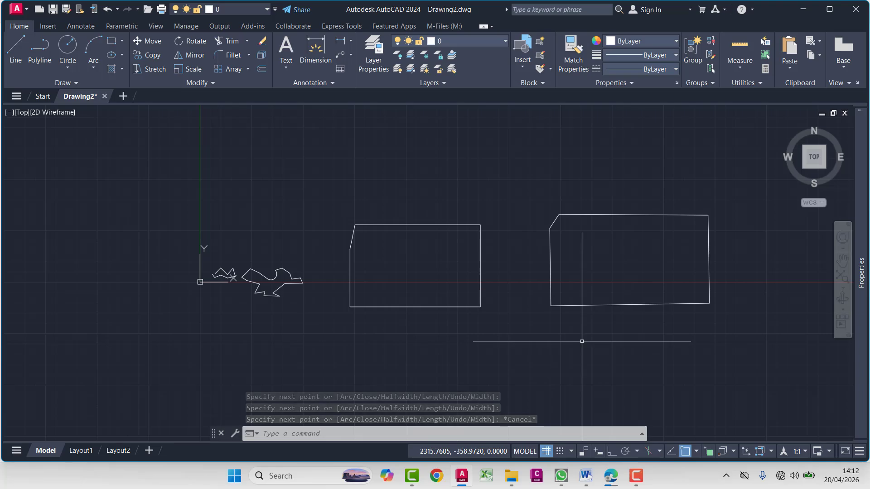
Select the line-drawn outline and the polyline outline with crossing windows to compare their grouping, and clear the selection
{"action": "left_click", "coordinate": [478, 163]}
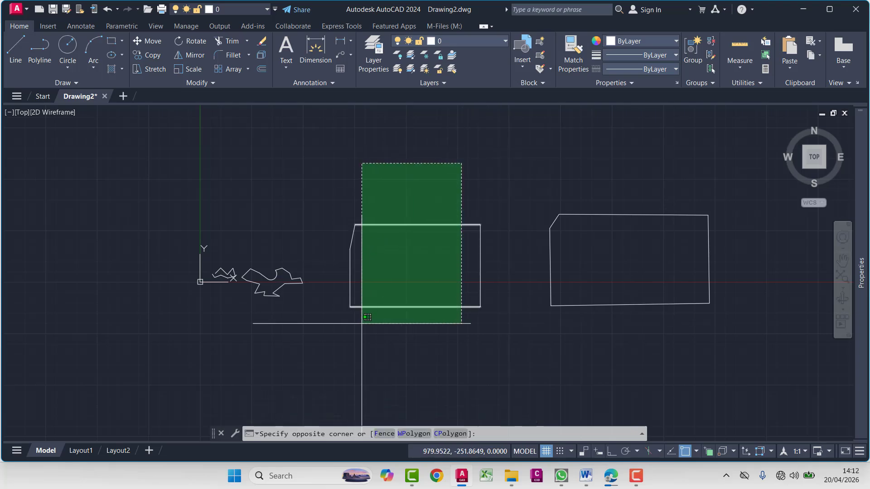
{"action": "left_click", "coordinate": [351, 342]}
{"action": "left_click", "coordinate": [727, 176]}
{"action": "left_click", "coordinate": [536, 347]}
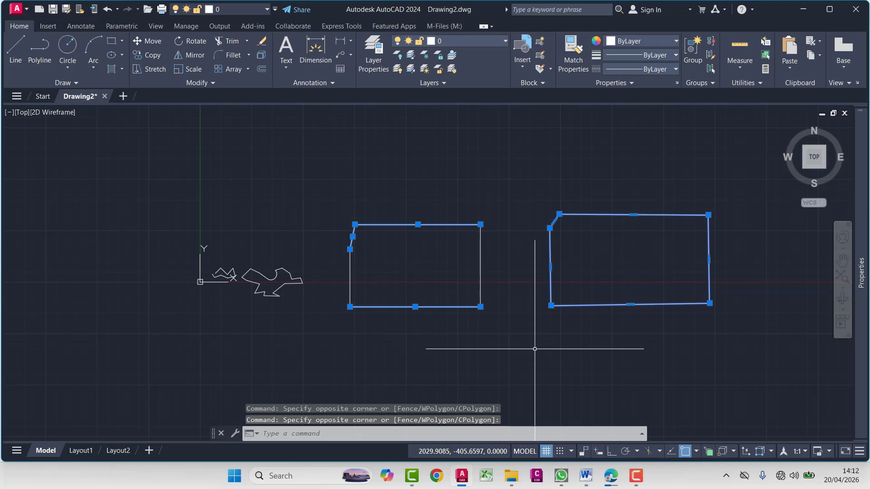
{"action": "key", "text": "Escape"}
{"action": "key", "text": "Escape"}
{"action": "key", "text": "Escape"}
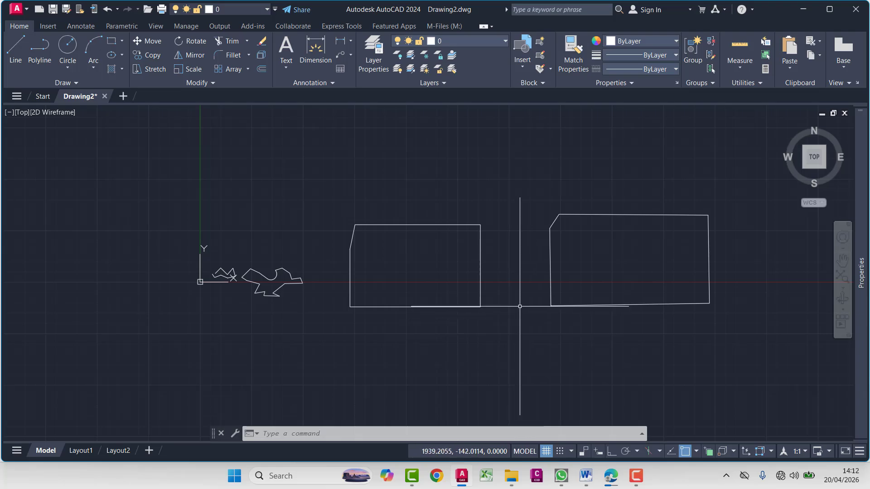
Draw one continuous zigzag polyline that runs above the two outlines, continues east of them and folds back below
{"action": "middle_click_drag", "start_coordinate": [520, 344], "coordinate": [404, 389]}
{"action": "left_click", "coordinate": [38, 52]}
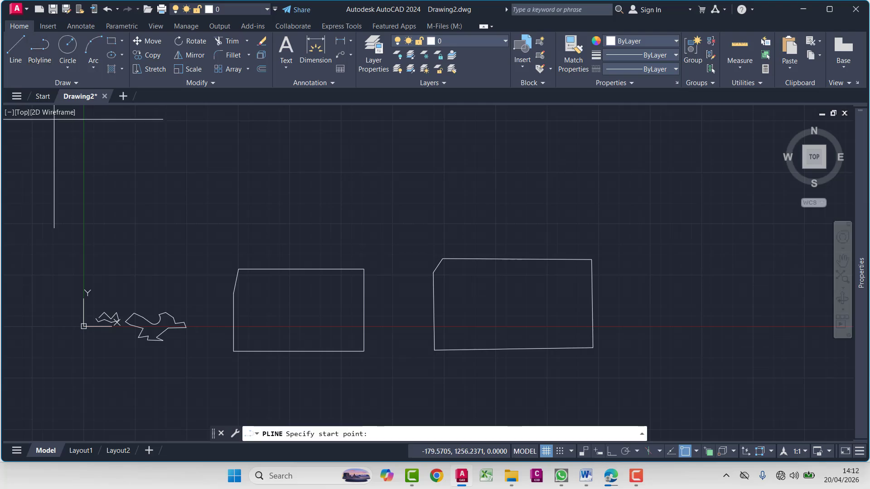
{"action": "left_click", "coordinate": [167, 236]}
{"action": "left_click", "coordinate": [266, 187]}
{"action": "left_click", "coordinate": [339, 224]}
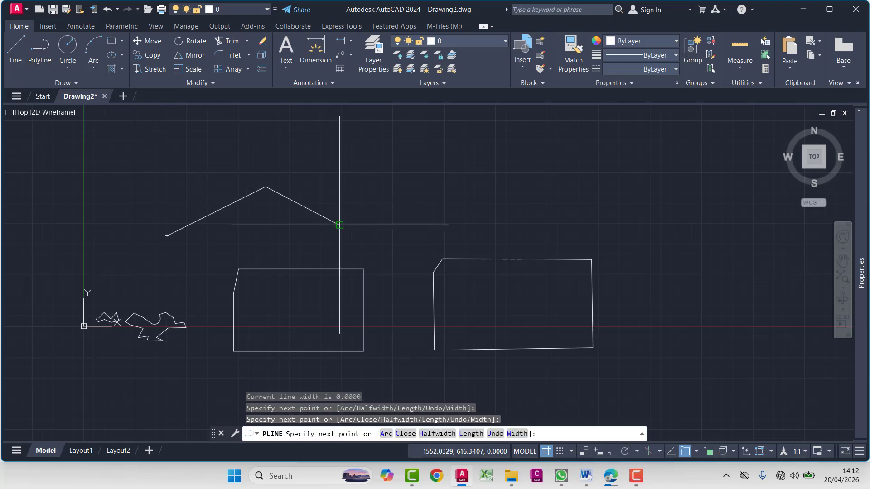
{"action": "left_click", "coordinate": [459, 184]}
{"action": "left_click", "coordinate": [554, 219]}
{"action": "middle_click_drag", "start_coordinate": [554, 220], "coordinate": [306, 199]}
{"action": "left_click", "coordinate": [428, 206]}
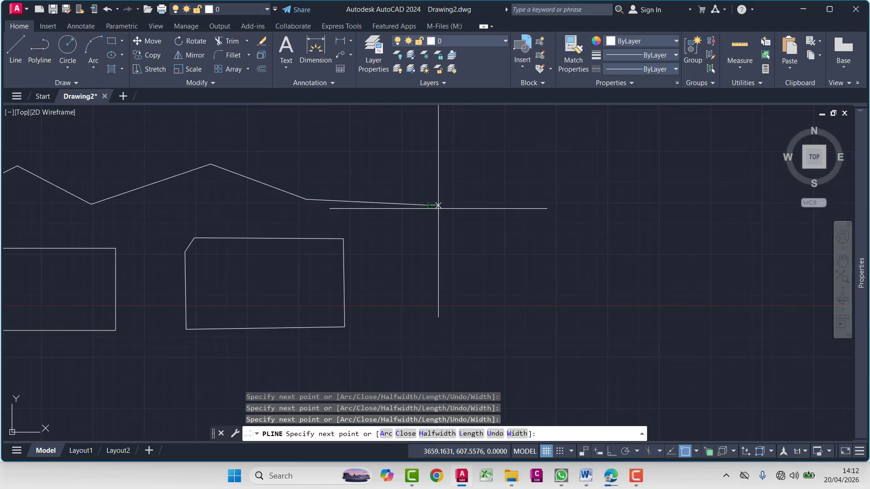
{"action": "left_click", "coordinate": [562, 266]}
{"action": "left_click", "coordinate": [577, 192]}
{"action": "left_click", "coordinate": [634, 287]}
{"action": "left_click", "coordinate": [664, 213]}
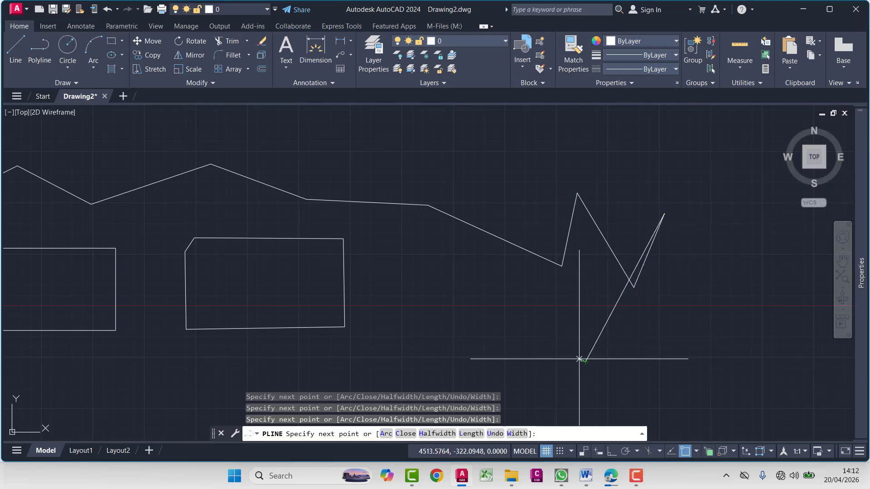
{"action": "middle_click_drag", "start_coordinate": [544, 340], "coordinate": [492, 272]}
{"action": "left_click", "coordinate": [581, 334]}
{"action": "left_click", "coordinate": [663, 280]}
{"action": "left_click", "coordinate": [690, 347]}
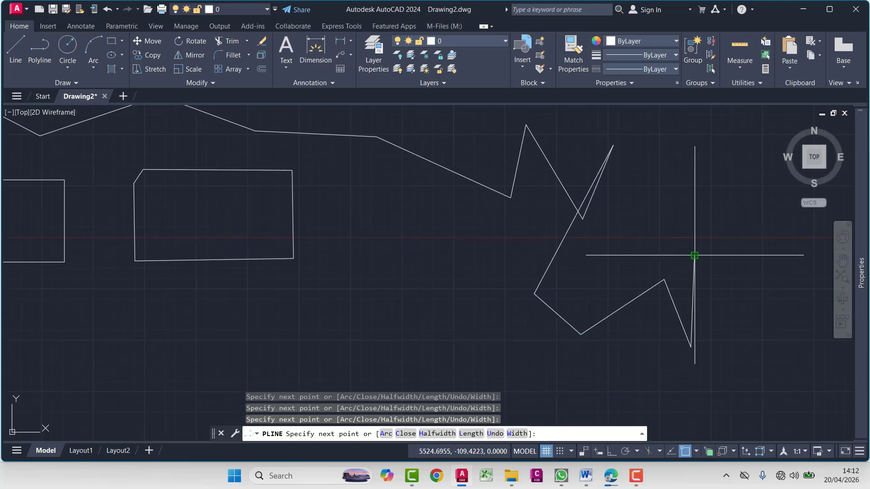
{"action": "left_click", "coordinate": [694, 256]}
{"action": "left_click", "coordinate": [587, 376]}
{"action": "left_click", "coordinate": [449, 330]}
{"action": "left_click", "coordinate": [335, 375]}
{"action": "left_click", "coordinate": [330, 330]}
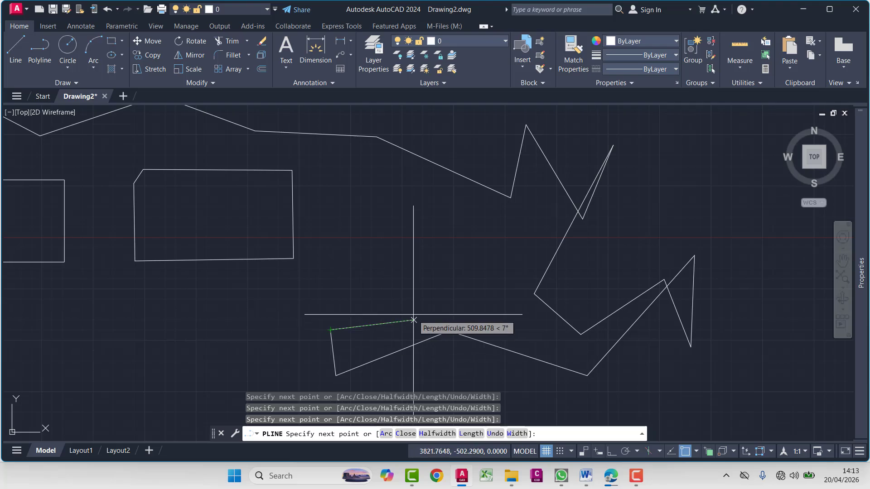
{"action": "key", "text": "Escape"}
Select the whole zigzag polyline to check that it behaves as a single object
{"action": "scroll", "coordinate": [444, 311], "scroll_direction": "down", "scroll_amount": 4}
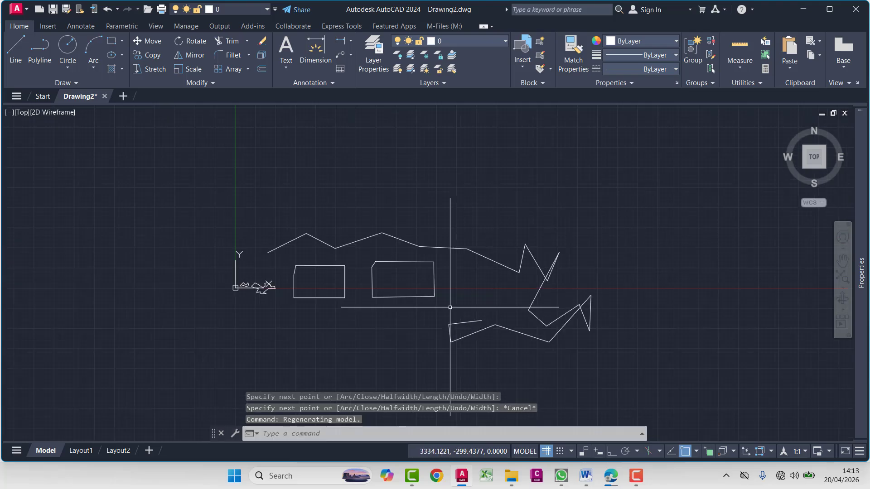
{"action": "left_click", "coordinate": [280, 244]}
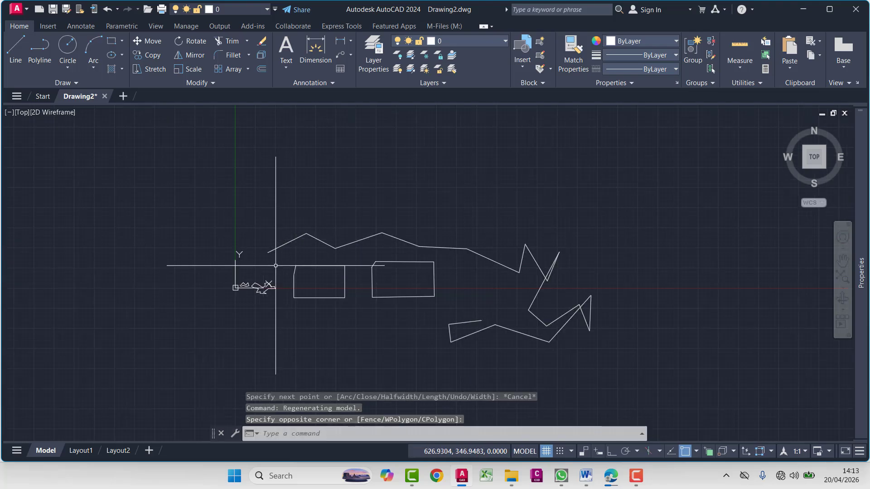
{"action": "left_click", "coordinate": [267, 253]}
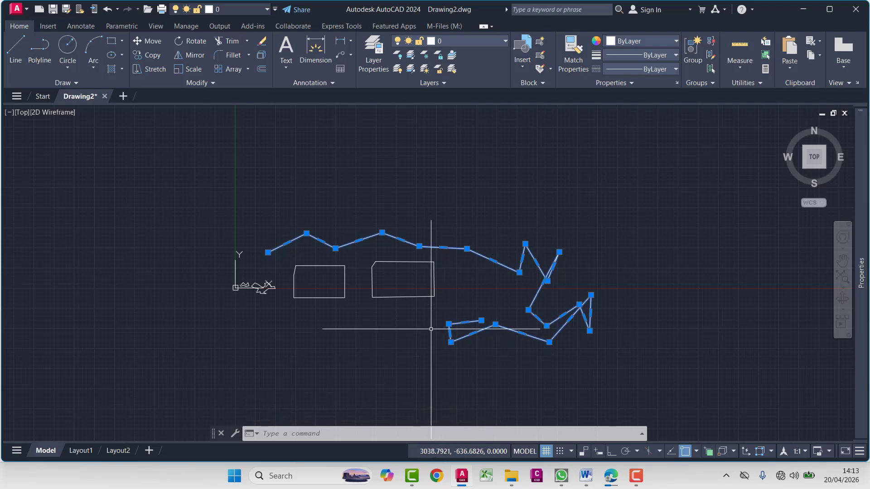
Draw a long zigzag chain with the Line command above the zigzag polyline, extending past its east end and downward
{"action": "left_click", "coordinate": [23, 59]}
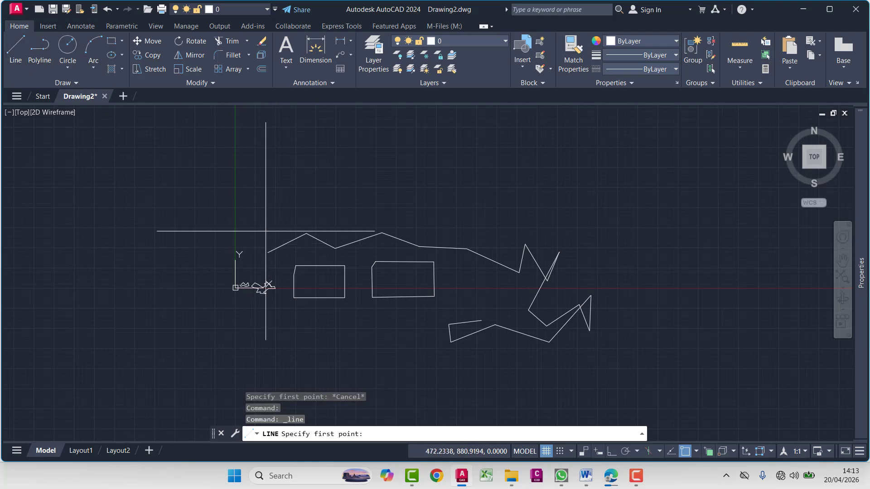
{"action": "left_click", "coordinate": [256, 212]}
{"action": "left_click", "coordinate": [337, 197]}
{"action": "left_click", "coordinate": [375, 223]}
{"action": "left_click", "coordinate": [391, 177]}
{"action": "left_click", "coordinate": [472, 213]}
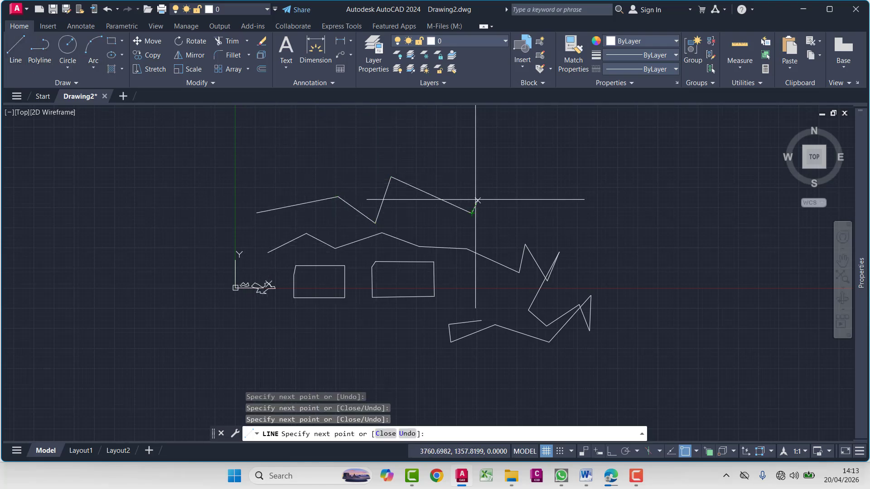
{"action": "left_click", "coordinate": [476, 181]}
{"action": "left_click", "coordinate": [553, 209]}
{"action": "left_click", "coordinate": [572, 157]}
{"action": "left_click", "coordinate": [644, 258]}
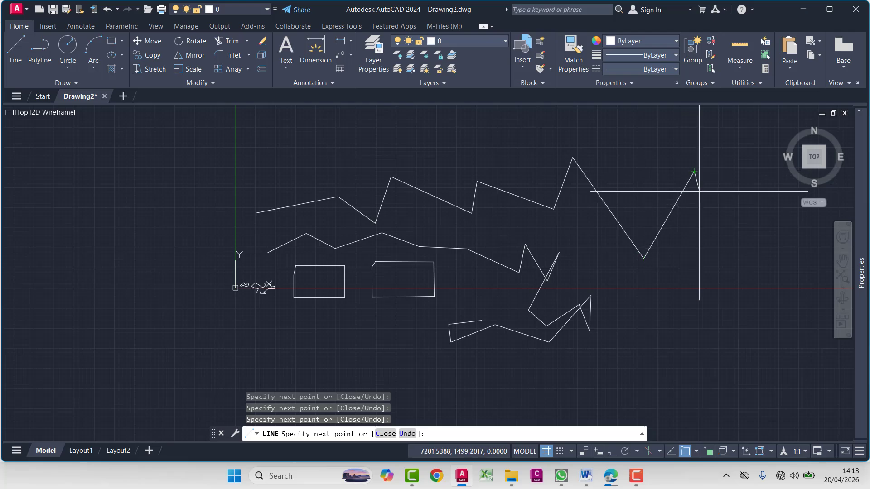
{"action": "left_click", "coordinate": [693, 172]}
{"action": "left_click", "coordinate": [721, 279]}
{"action": "left_click", "coordinate": [688, 334]}
{"action": "left_click", "coordinate": [763, 351]}
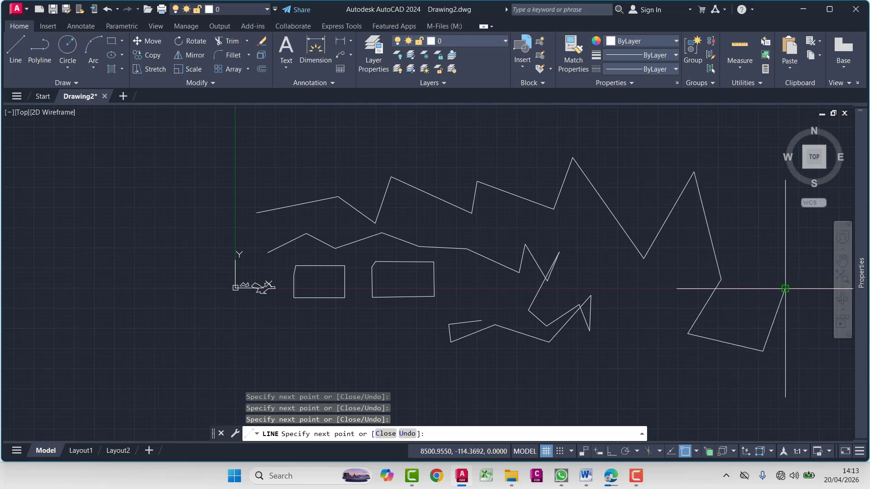
{"action": "left_click", "coordinate": [798, 352]}
{"action": "key", "text": "Escape"}
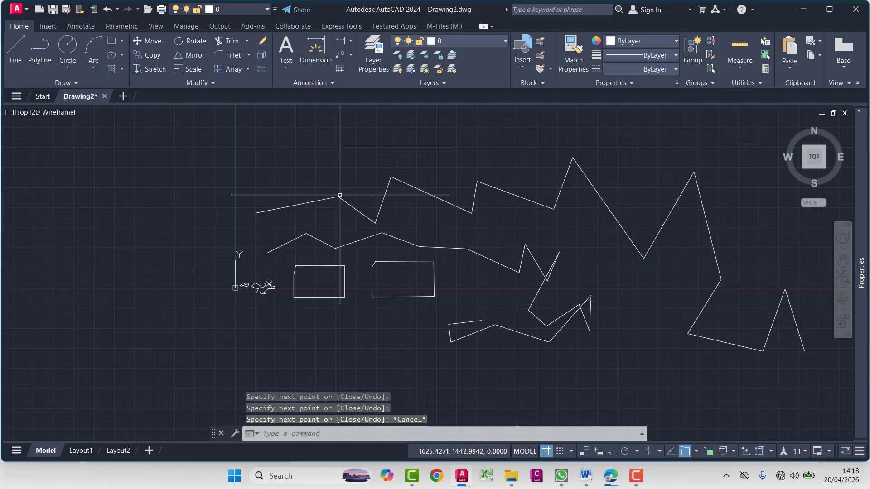
Select individual segments of the line-drawn zigzag, clear them, and select the zigzag polyline for comparison
{"action": "left_click", "coordinate": [315, 199]}
{"action": "left_click", "coordinate": [356, 209]}
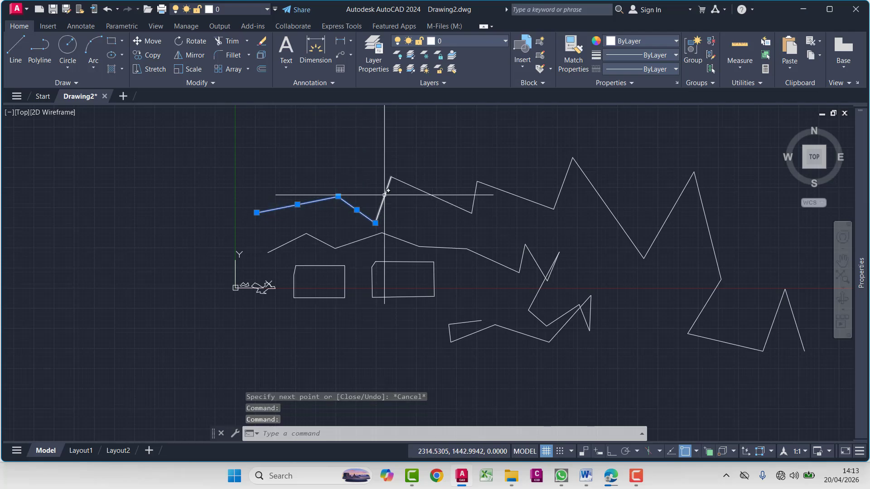
{"action": "left_click", "coordinate": [383, 200]}
{"action": "key", "text": "Escape"}
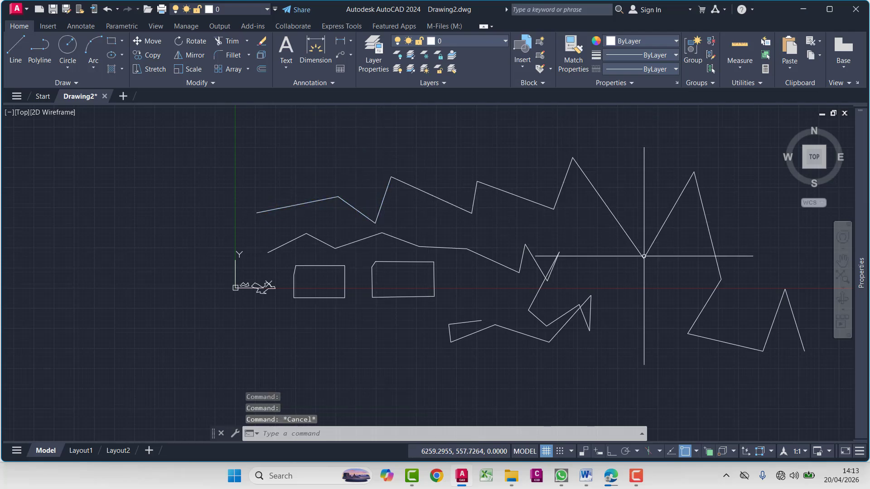
{"action": "left_click", "coordinate": [707, 302]}
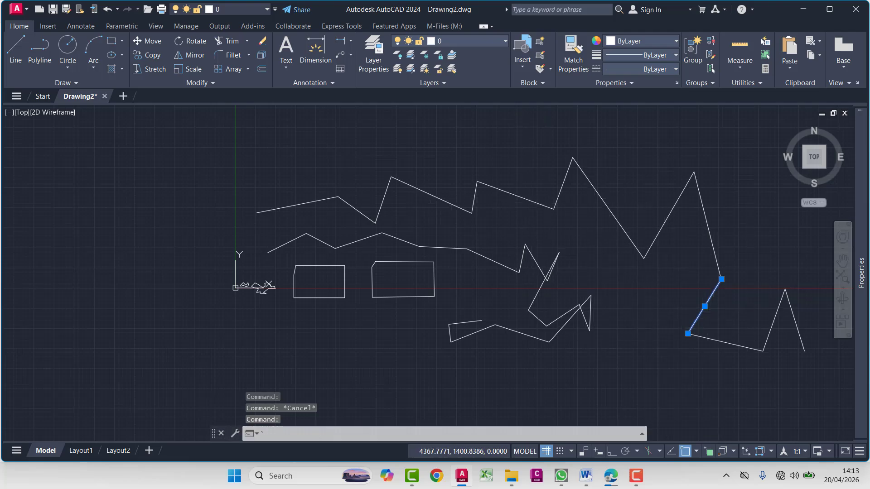
{"action": "key", "text": "Escape"}
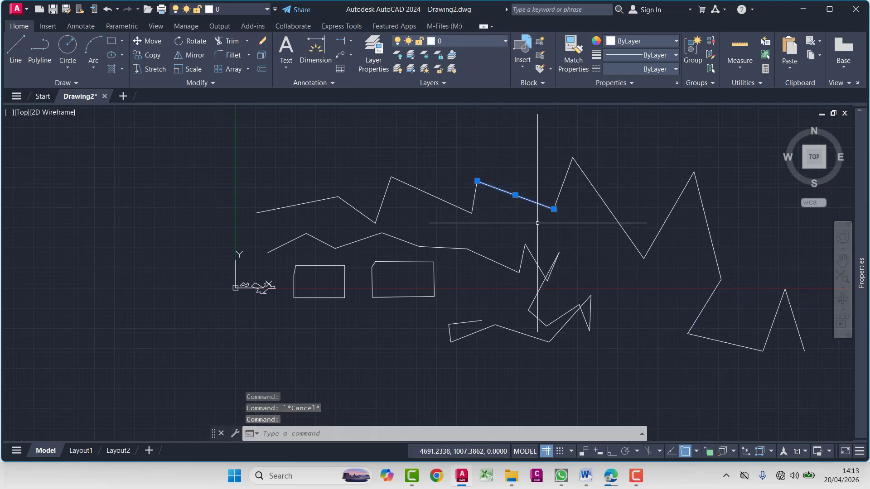
{"action": "scroll", "coordinate": [524, 224], "scroll_direction": "down", "scroll_amount": 2}
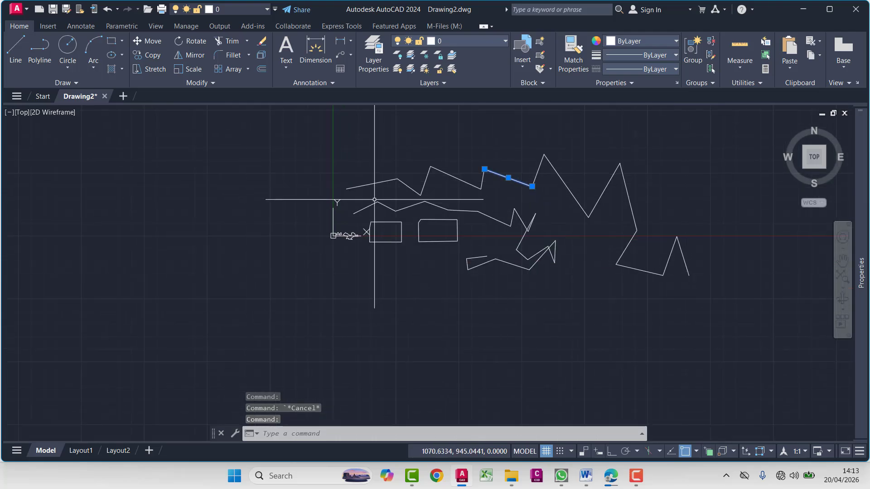
{"action": "key", "text": "Escape"}
{"action": "key", "text": "Escape"}
{"action": "left_click", "coordinate": [353, 211]}
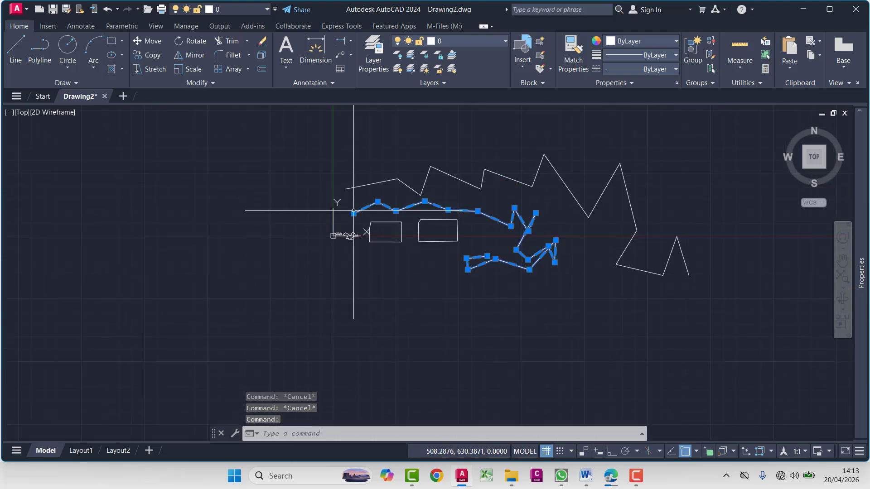
{"action": "mouse_move", "coordinate": [630, 475]}
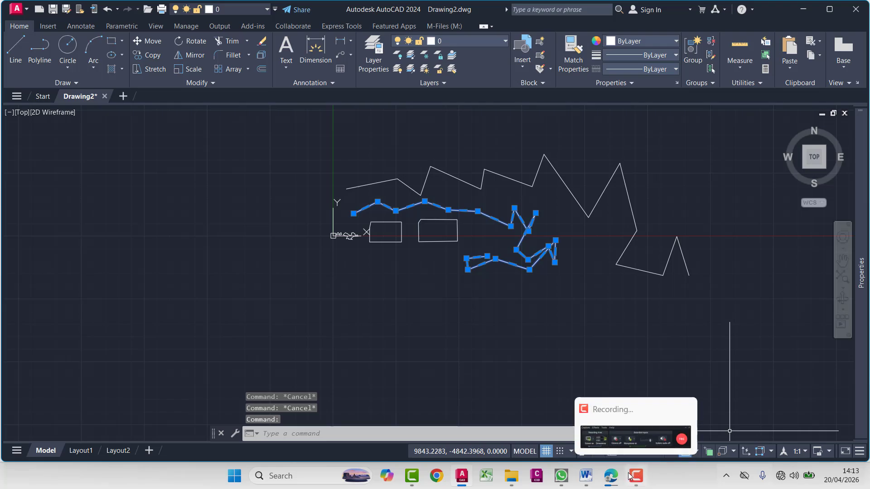
{"action": "left_click", "coordinate": [631, 440]}
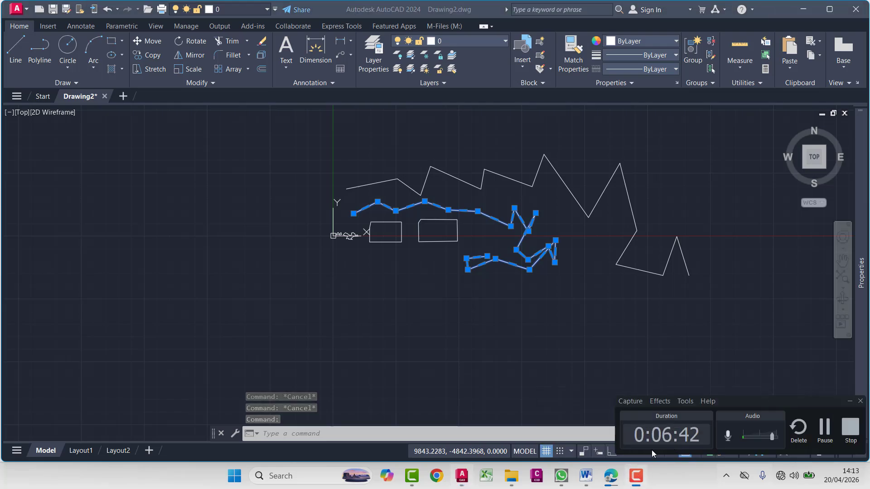
{"action": "left_click", "coordinate": [847, 402]}
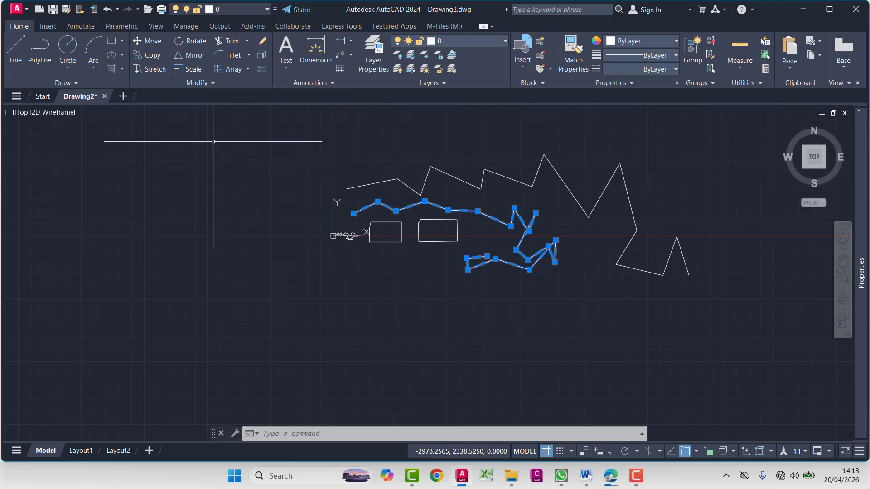
Select both zigzags and the outlines with a crossing window from the northeast, and clear the selection
{"action": "left_click_drag", "start_coordinate": [726, 135], "coordinate": [543, 300]}
{"action": "left_click", "coordinate": [730, 130]}
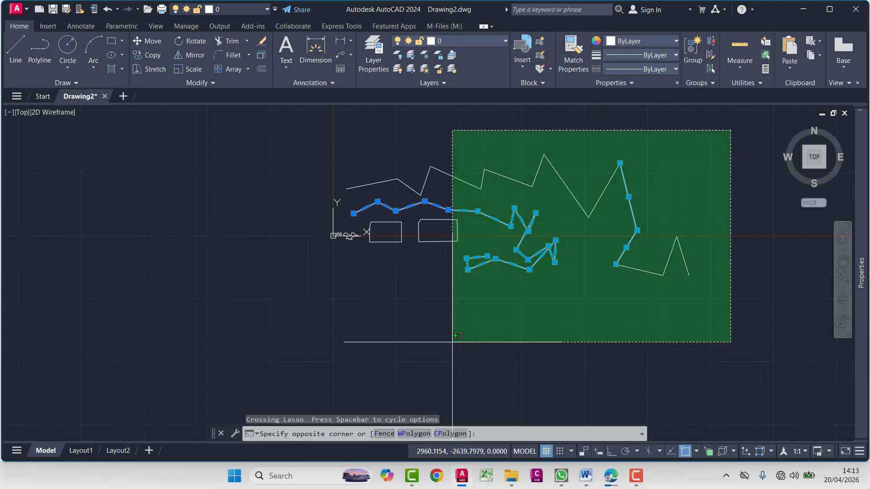
{"action": "left_click", "coordinate": [307, 327]}
{"action": "key", "text": "Escape"}
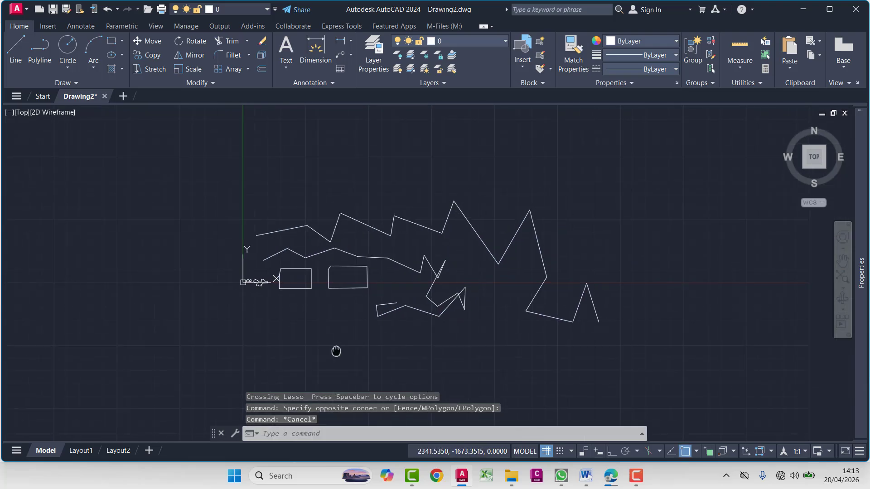
Select a single steep segment near the east end of the line-drawn zigzag, and clear the selection
{"action": "scroll", "coordinate": [320, 350], "scroll_direction": "up", "scroll_amount": 4}
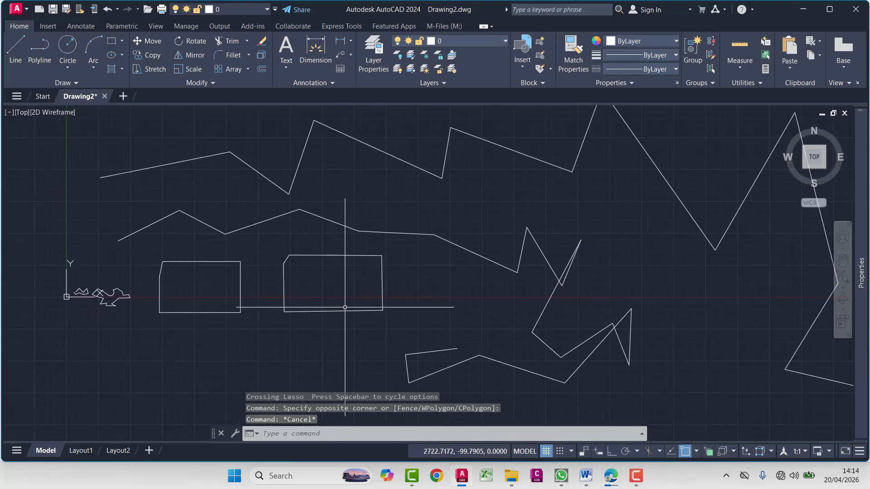
{"action": "scroll", "coordinate": [275, 305], "scroll_direction": "down", "scroll_amount": 3}
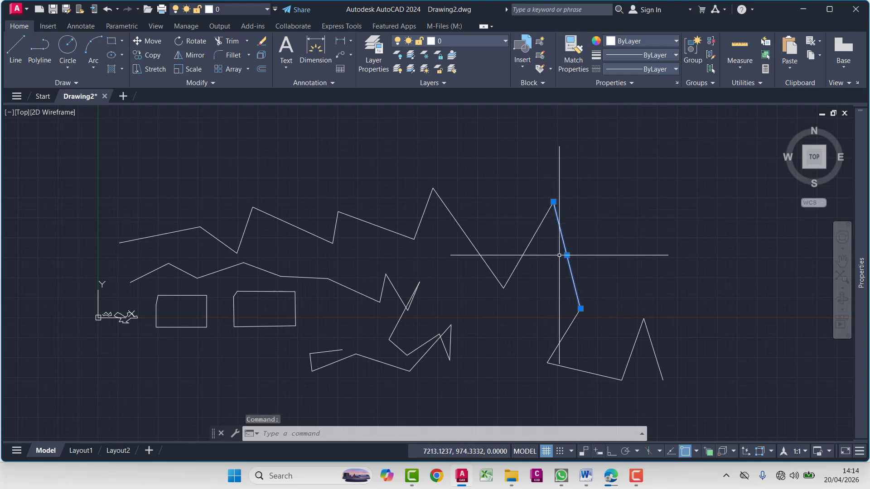
{"action": "key", "text": "Escape"}
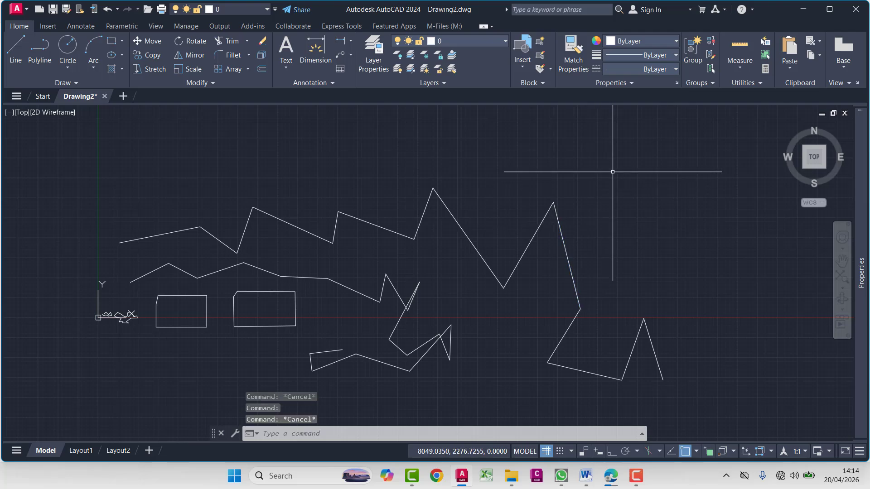
Select every shape in the drawing with one crossing window to compare the grips, and clear the selection
{"action": "left_click", "coordinate": [668, 142]}
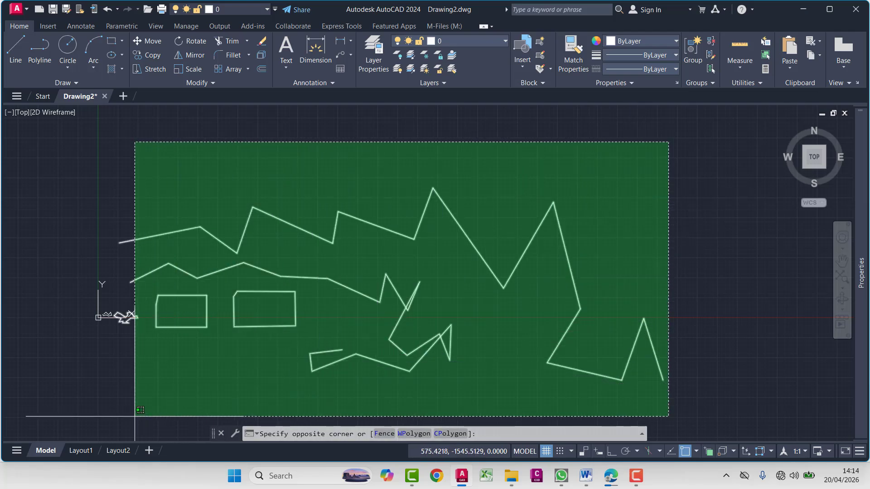
{"action": "left_click", "coordinate": [103, 415]}
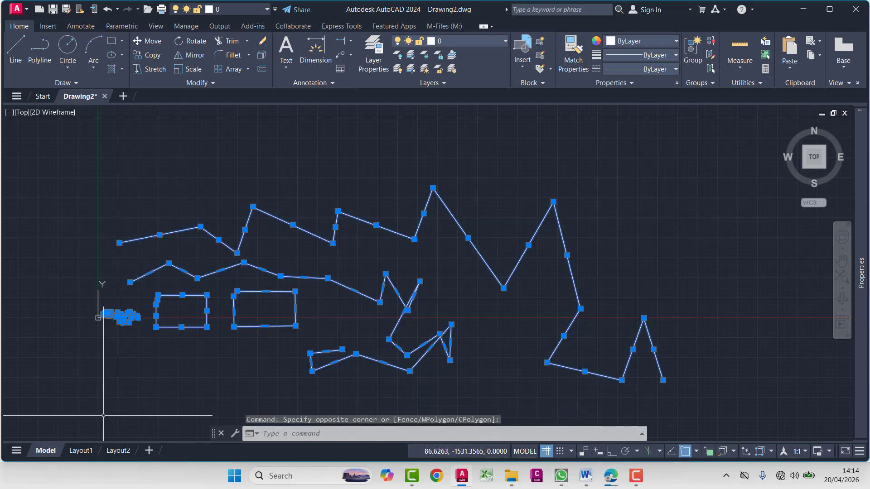
{"action": "key", "text": "Escape"}
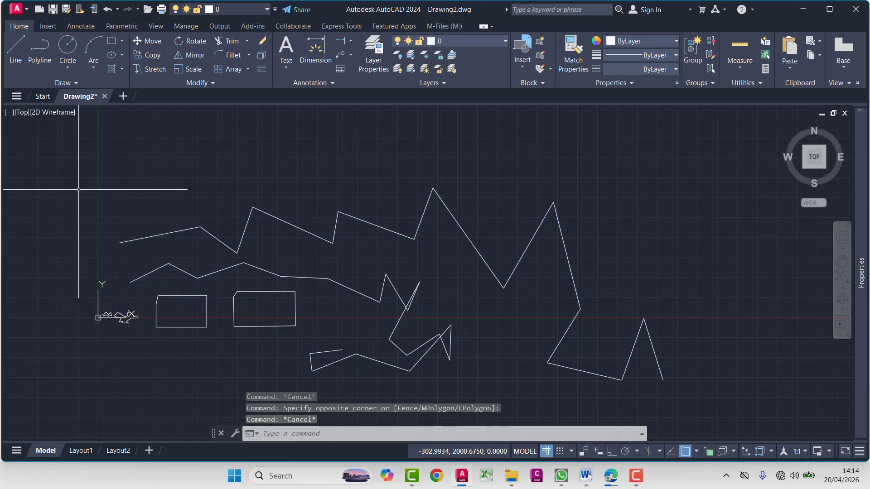
Compare an enclosing window from the northwest with a partial crossing window from the northeast, and clear the selection
{"action": "left_click", "coordinate": [90, 144]}
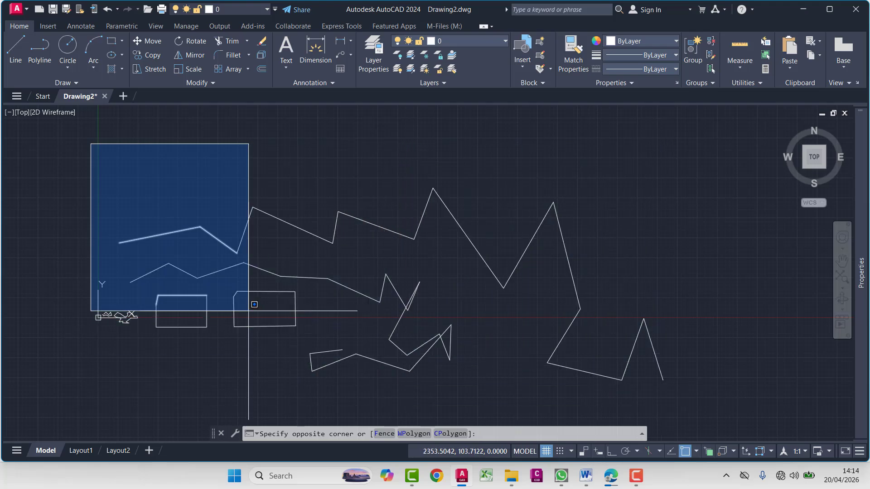
{"action": "key", "text": "Escape"}
{"action": "left_click", "coordinate": [713, 140]}
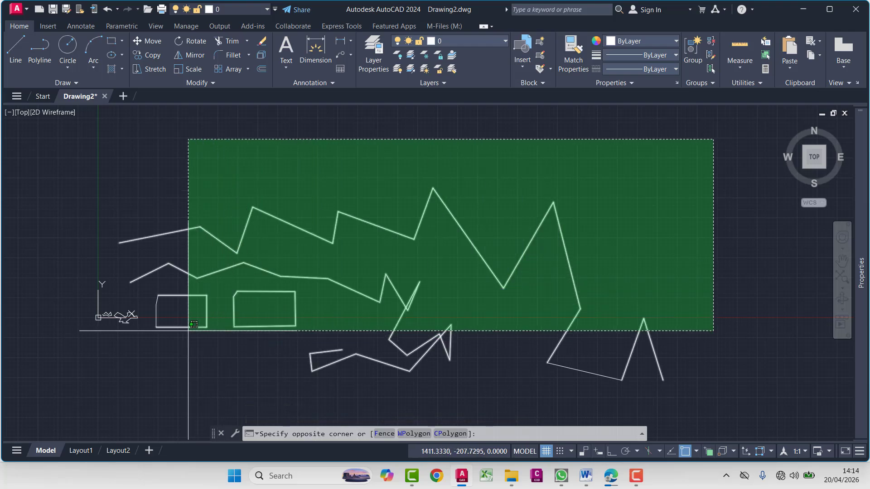
{"action": "left_click", "coordinate": [194, 306]}
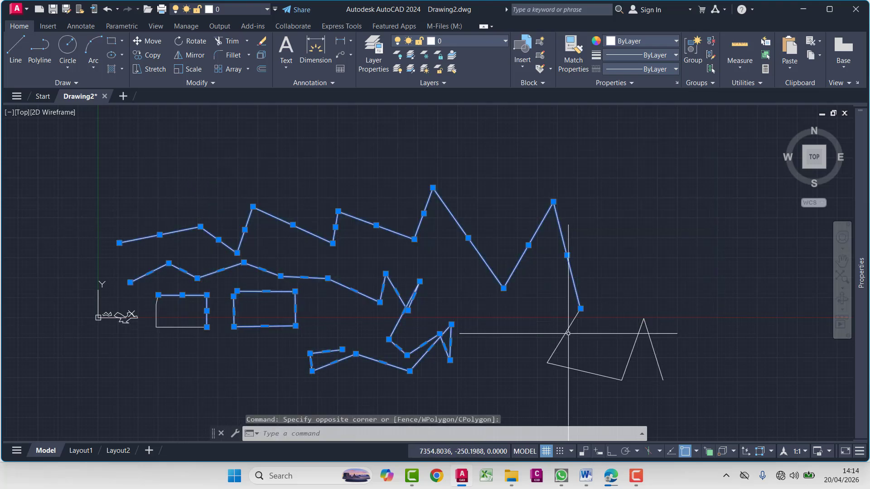
{"action": "key", "text": "Escape"}
{"action": "key", "text": "Escape"}
{"action": "key", "text": "Escape"}
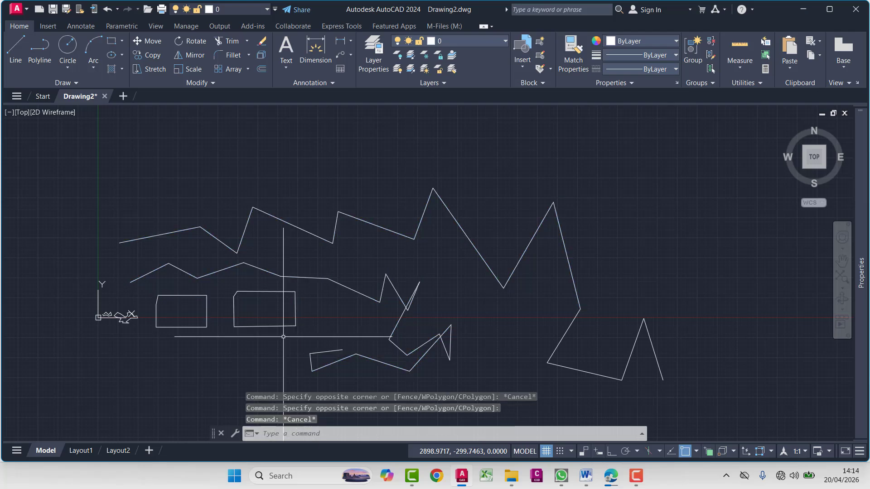
Try enclosing windows from the northwest around the line zigzag's west part and its tall peaks, and clear the selection
{"action": "left_click", "coordinate": [92, 125]}
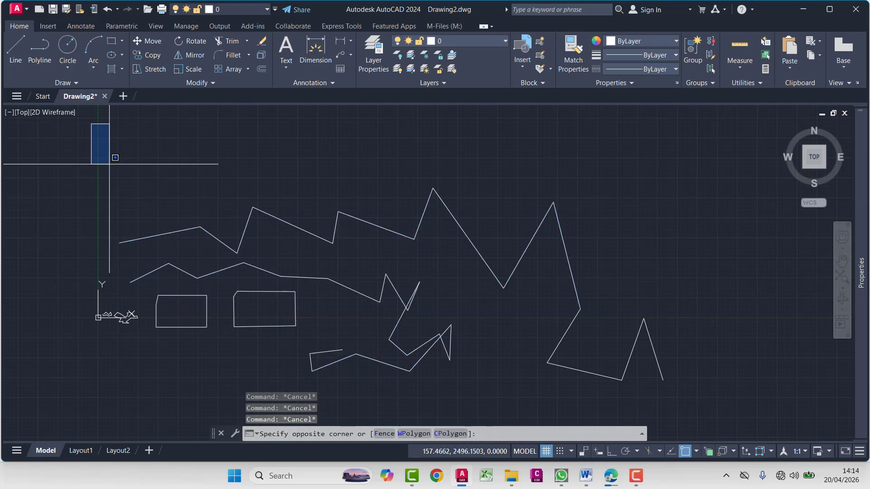
{"action": "left_click", "coordinate": [211, 267]}
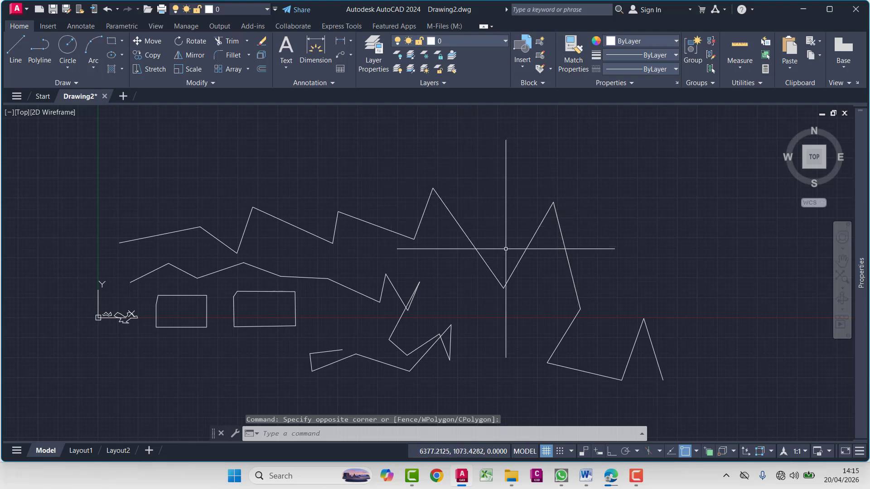
{"action": "left_click", "coordinate": [397, 158]}
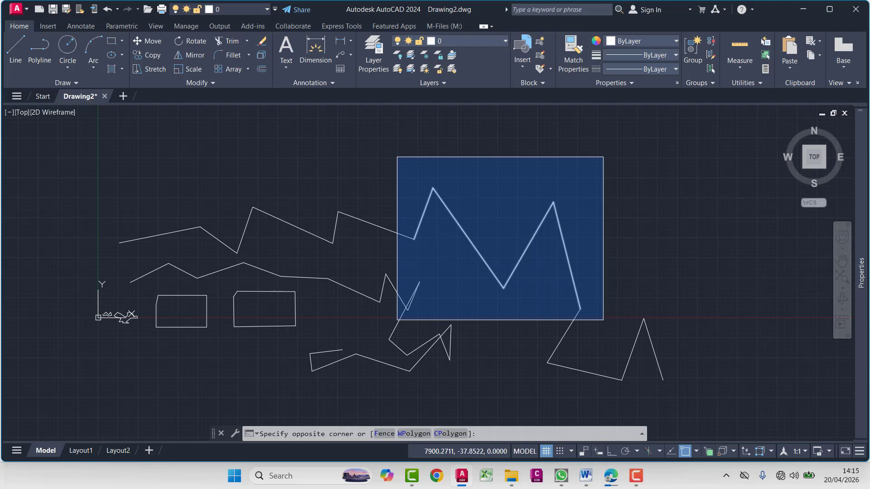
{"action": "key", "text": "Escape"}
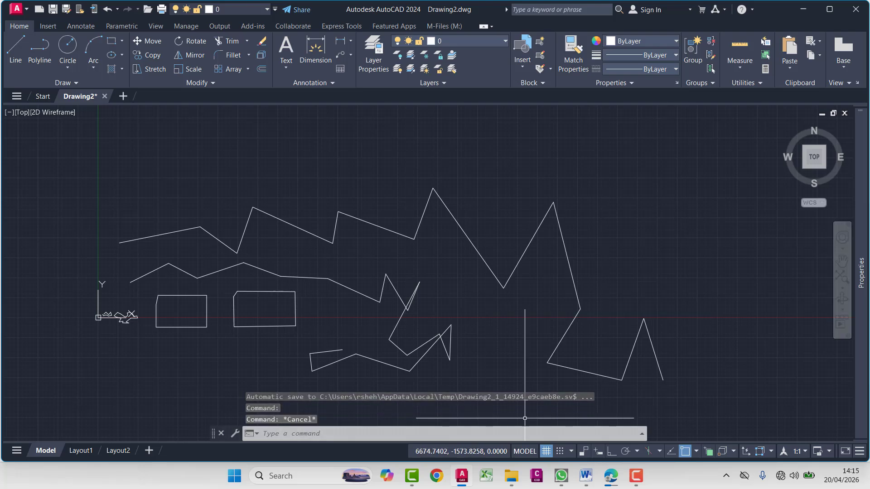
Sweep a crossing lasso from the northeast around the zigzags and outlines to preview what it catches, and cancel the selection
{"action": "left_click", "coordinate": [679, 178]}
{"action": "mouse_move", "coordinate": [680, 177]}
{"action": "left_mouse_down"}
{"action": "mouse_move", "coordinate": [646, 229]}
{"action": "mouse_move", "coordinate": [266, 291]}
{"action": "mouse_move", "coordinate": [206, 288]}
{"action": "mouse_move", "coordinate": [553, 360]}
{"action": "mouse_move", "coordinate": [605, 189]}
{"action": "mouse_move", "coordinate": [317, 184]}
{"action": "mouse_move", "coordinate": [437, 323]}
{"action": "mouse_move", "coordinate": [464, 329]}
{"action": "left_mouse_up"}
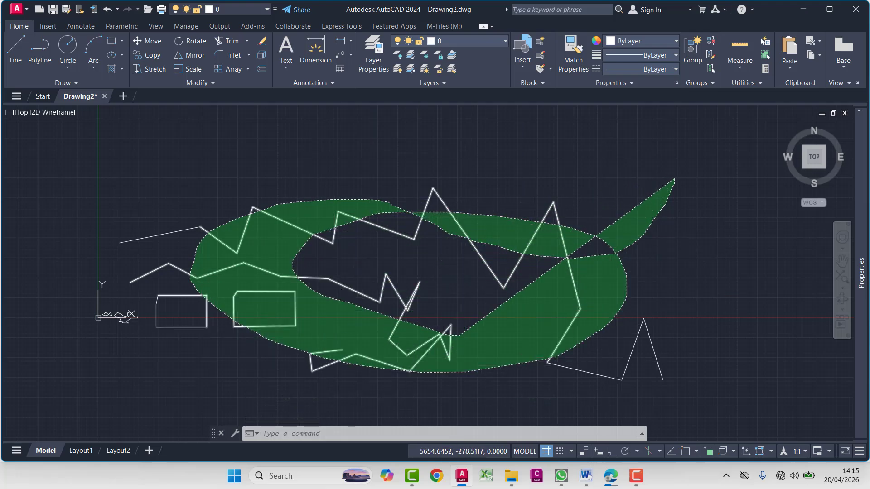
{"action": "left_click_drag", "start_coordinate": [619, 251], "coordinate": [621, 243]}
{"action": "key", "text": "Escape"}
{"action": "key", "text": "Escape"}
{"action": "key", "text": "Escape"}
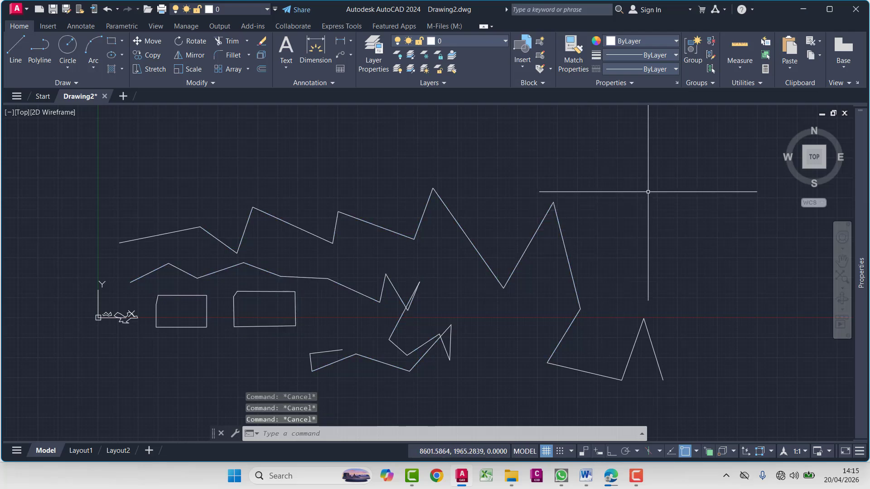
{"action": "mouse_move", "coordinate": [647, 192]}
{"action": "left_mouse_down"}
{"action": "mouse_move", "coordinate": [592, 252]}
{"action": "mouse_move", "coordinate": [589, 245]}
{"action": "left_mouse_up"}
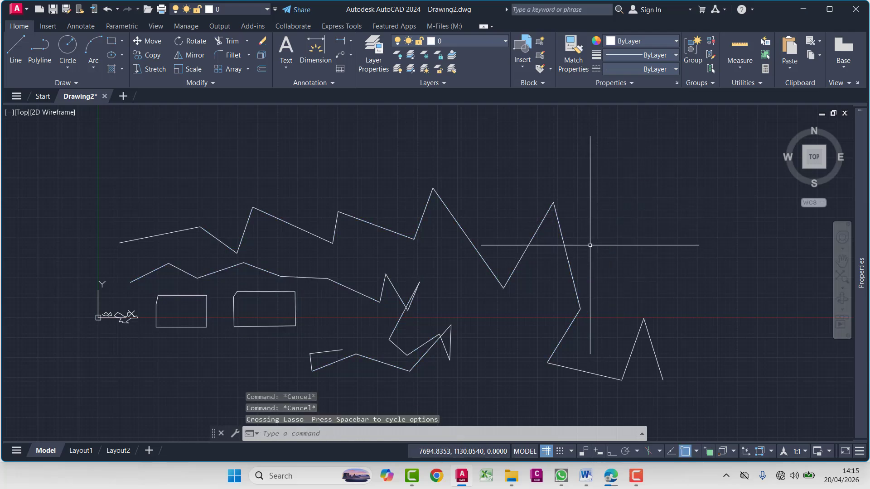
Select both zigzags and the outlines with a crossing lasso from the northeast, try a window lasso from the northwest, and clear the selection
{"action": "left_click", "coordinate": [688, 159]}
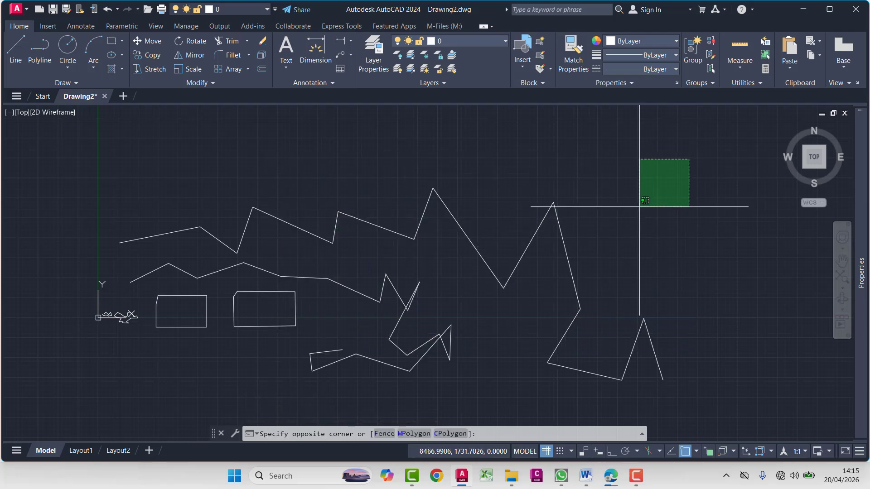
{"action": "left_click", "coordinate": [681, 170]}
{"action": "mouse_move", "coordinate": [681, 170]}
{"action": "left_mouse_down"}
{"action": "mouse_move", "coordinate": [569, 263]}
{"action": "mouse_move", "coordinate": [388, 334]}
{"action": "mouse_move", "coordinate": [200, 263]}
{"action": "mouse_move", "coordinate": [448, 301]}
{"action": "left_mouse_up"}
{"action": "mouse_move", "coordinate": [191, 184]}
{"action": "left_mouse_down"}
{"action": "mouse_move", "coordinate": [344, 268]}
{"action": "mouse_move", "coordinate": [536, 192]}
{"action": "mouse_move", "coordinate": [389, 253]}
{"action": "mouse_move", "coordinate": [238, 297]}
{"action": "mouse_move", "coordinate": [210, 243]}
{"action": "left_mouse_up"}
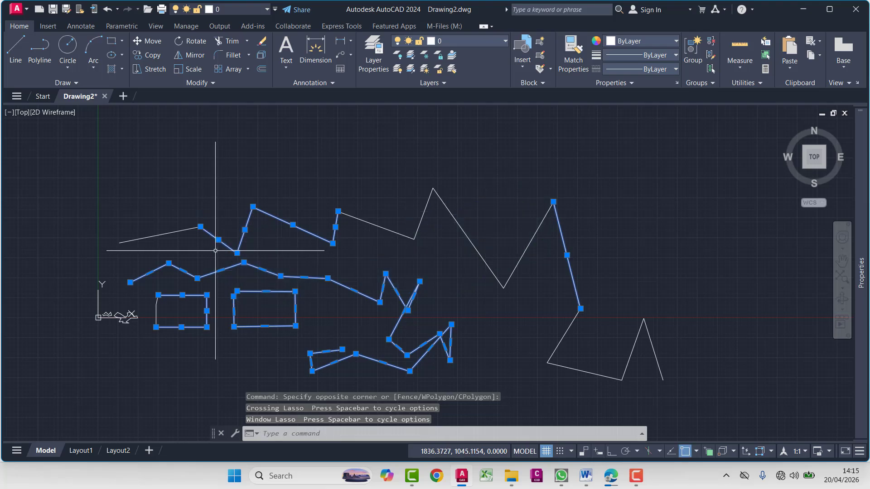
{"action": "key", "text": "Escape"}
{"action": "key", "text": "Escape"}
Select the two segments at the line zigzag's eastern peak with a crossing window, preview an enclosing window from the northwest, and clear the selection
{"action": "left_click", "coordinate": [629, 164]}
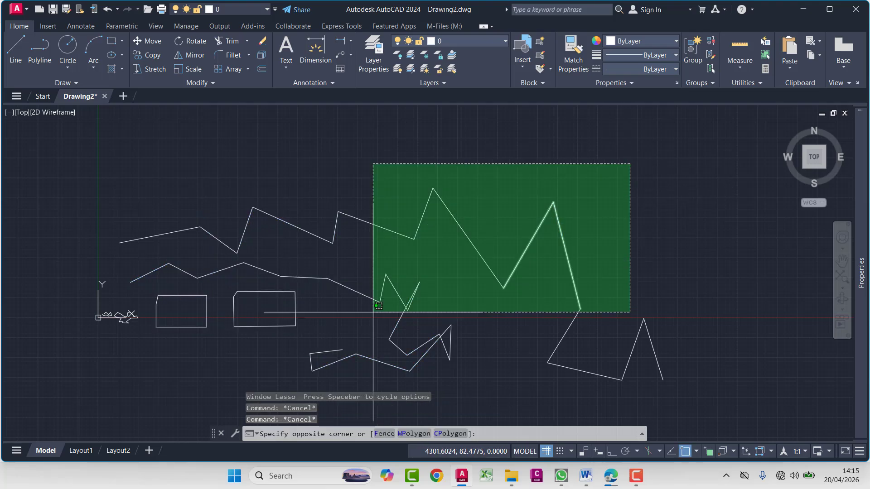
{"action": "left_click", "coordinate": [490, 217]}
{"action": "left_click", "coordinate": [149, 162]}
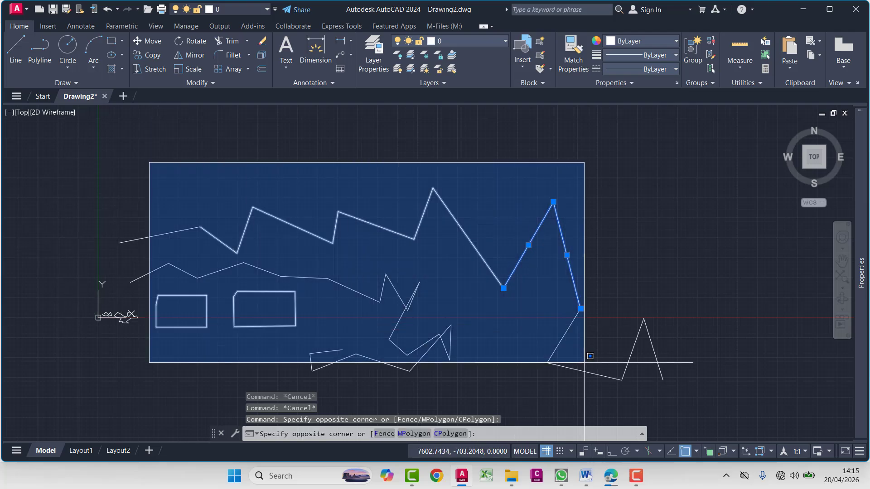
{"action": "key", "text": "Escape"}
{"action": "key", "text": "Escape"}
{"action": "key", "text": "Escape"}
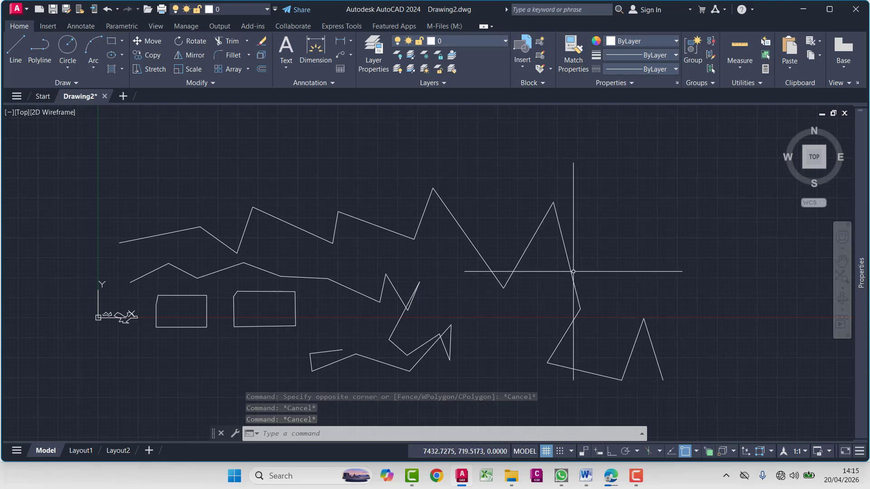
Erase all the zigzags and outlines by selecting them with one crossing window from the northeast
{"action": "left_click", "coordinate": [697, 154]}
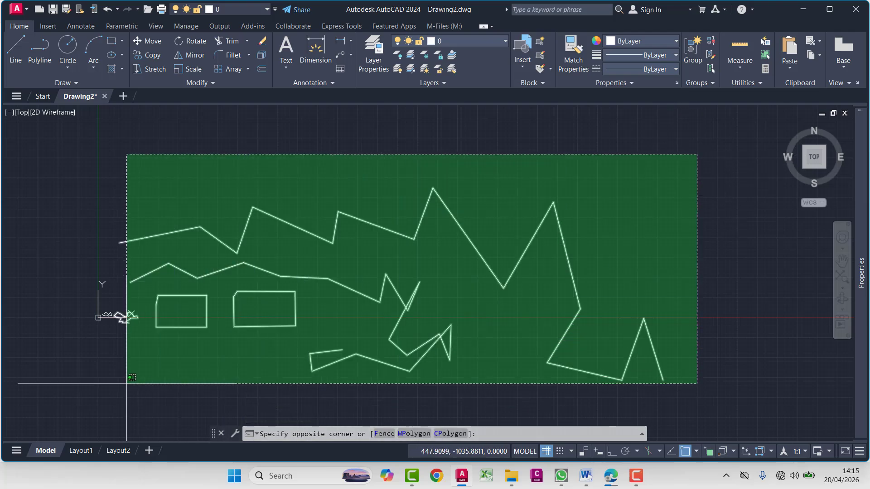
{"action": "left_click", "coordinate": [101, 387]}
{"action": "key", "text": "Delete"}
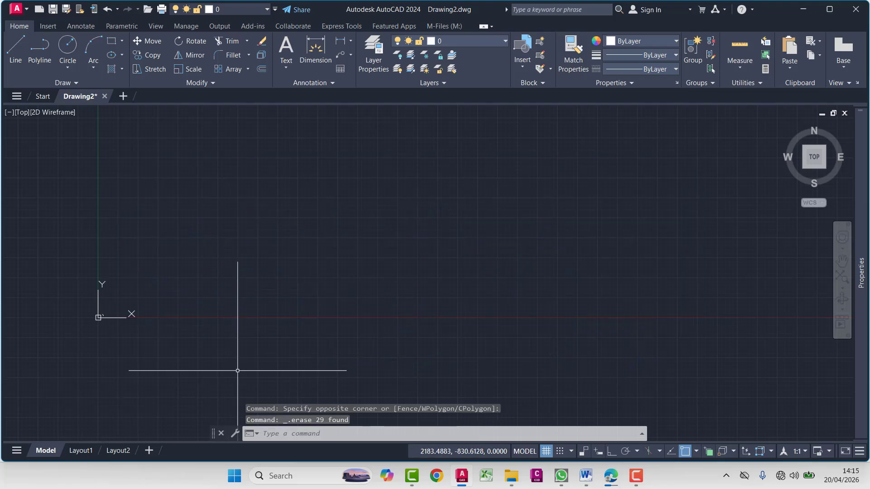
Draw a large four-sided outline with the Line command in the empty drawing, using Ortho for the vertical and bottom sides
{"action": "middle_click_drag", "start_coordinate": [238, 369], "coordinate": [184, 382]}
{"action": "left_click", "coordinate": [15, 58]}
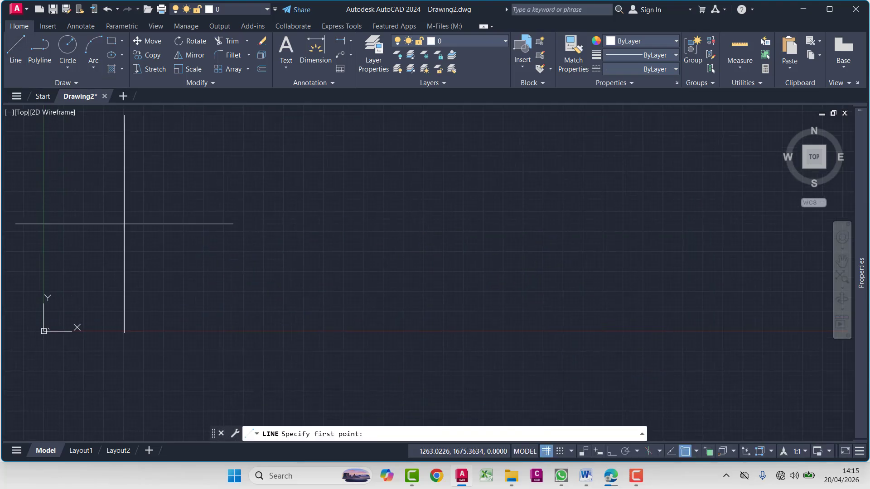
{"action": "left_click", "coordinate": [186, 172]}
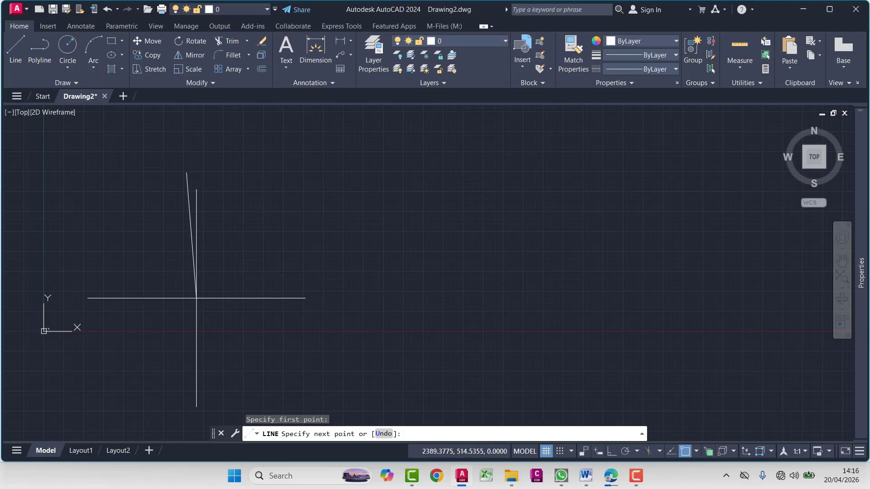
{"action": "key", "text": "F8"}
{"action": "left_click", "coordinate": [186, 329]}
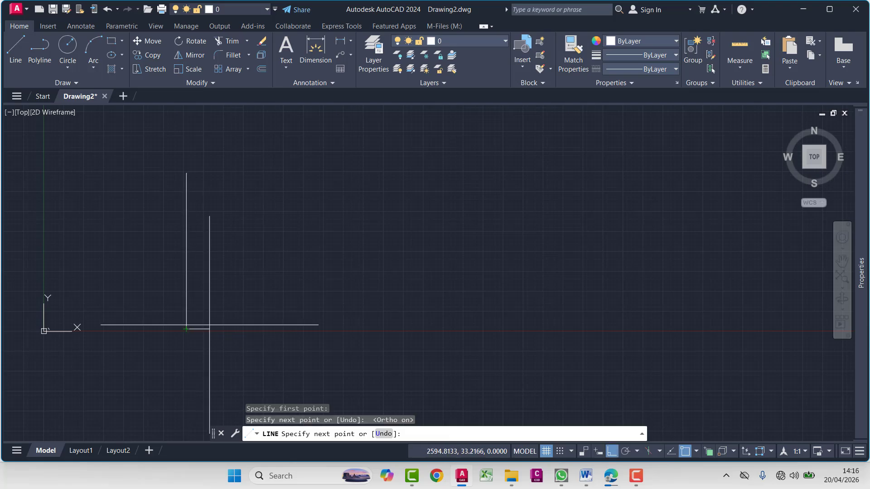
{"action": "left_click", "coordinate": [394, 329]}
{"action": "left_click", "coordinate": [381, 172]}
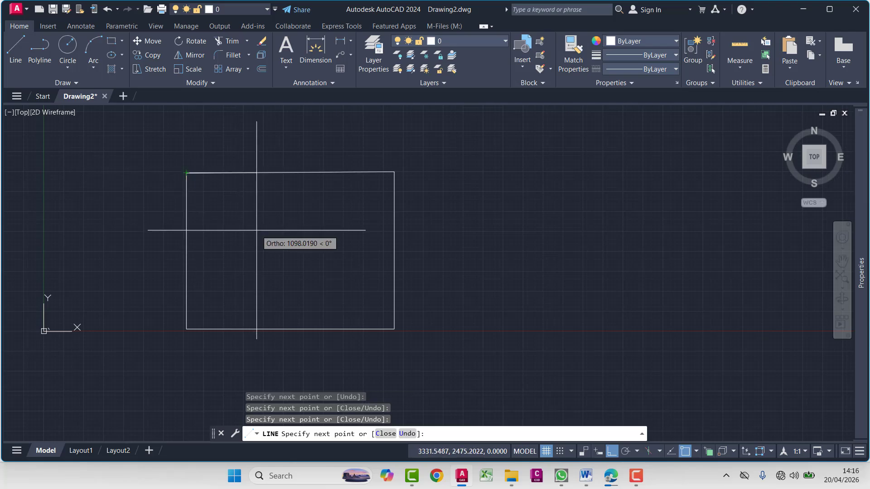
{"action": "key", "text": "Escape"}
Draw a chain of lines with Ortho off from the rectangle's northeast corner, forming a five-sided shape inside that touches the west and north sides
{"action": "middle_click_drag", "start_coordinate": [324, 254], "coordinate": [274, 257]}
{"action": "key", "text": "space"}
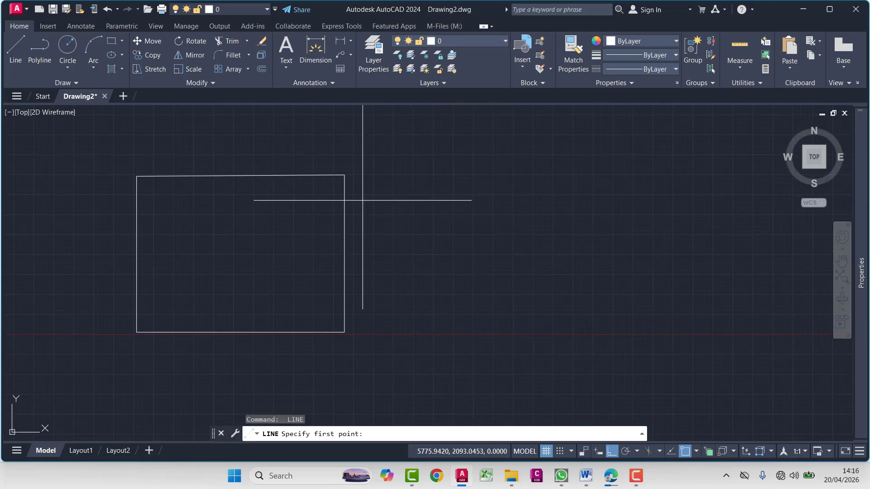
{"action": "left_click", "coordinate": [344, 174]}
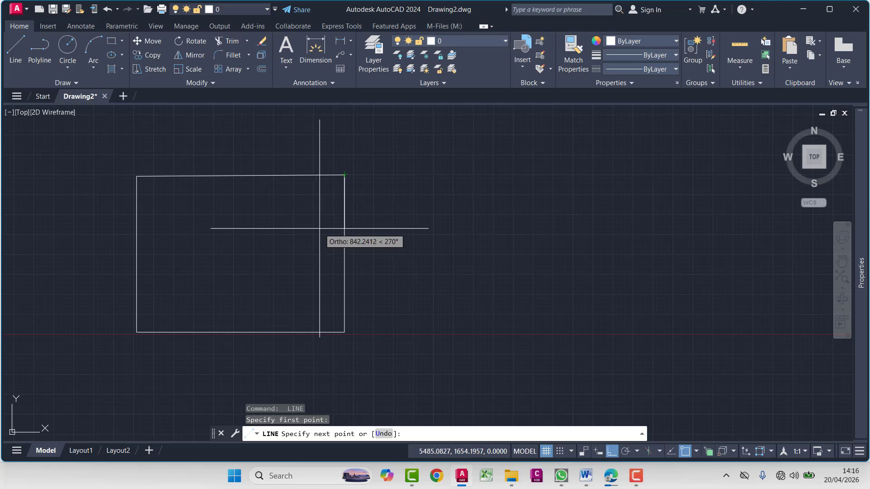
{"action": "key", "text": "F8"}
{"action": "left_click", "coordinate": [285, 241]}
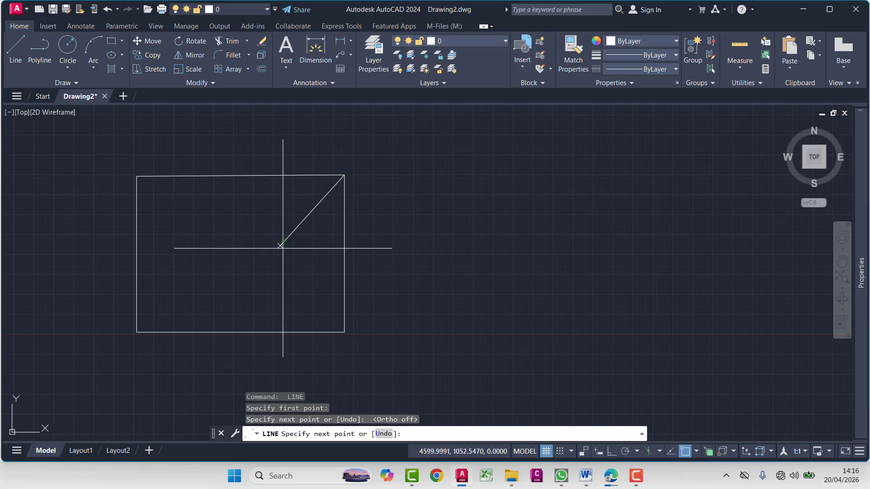
{"action": "left_click", "coordinate": [296, 314]}
{"action": "left_click", "coordinate": [168, 301]}
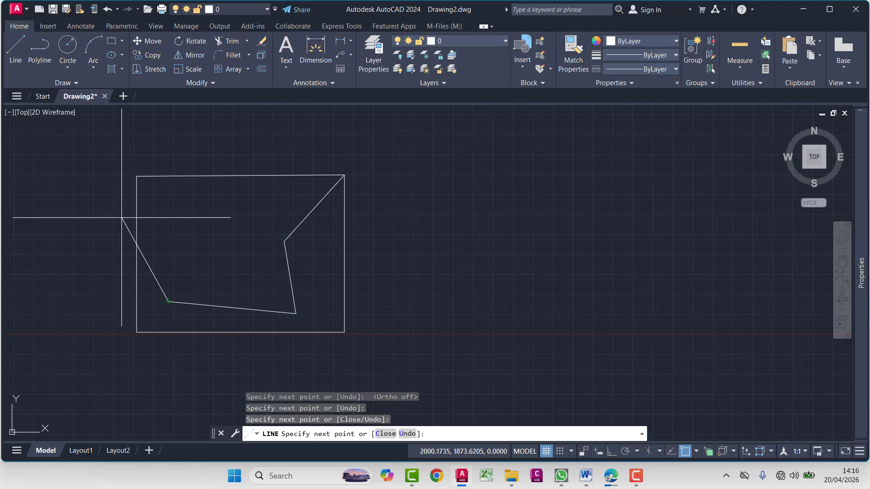
{"action": "left_click", "coordinate": [136, 225]}
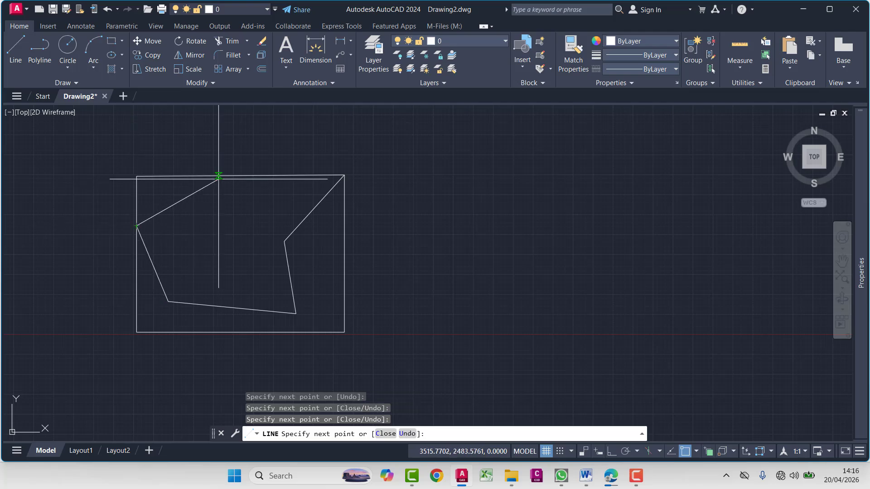
{"action": "left_click", "coordinate": [218, 175]}
{"action": "left_click", "coordinate": [284, 241]}
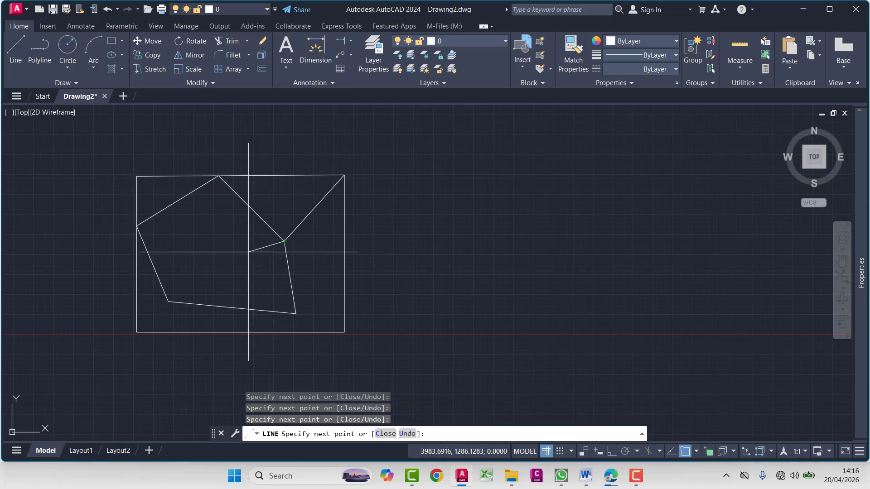
{"action": "key", "text": "Escape"}
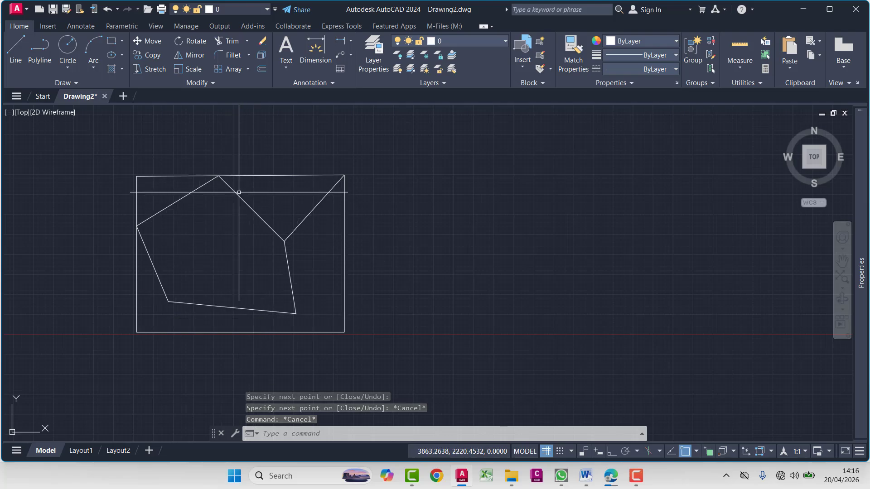
Select the inner five-sided shape's line segments one by one to show they are separate objects, and clear the selection
{"action": "left_click", "coordinate": [184, 196]}
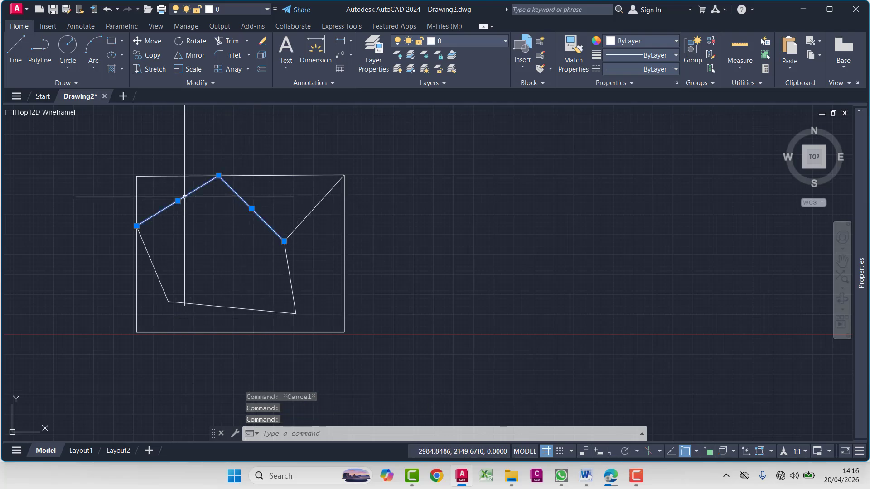
{"action": "left_click", "coordinate": [149, 259]}
{"action": "left_click", "coordinate": [214, 307]}
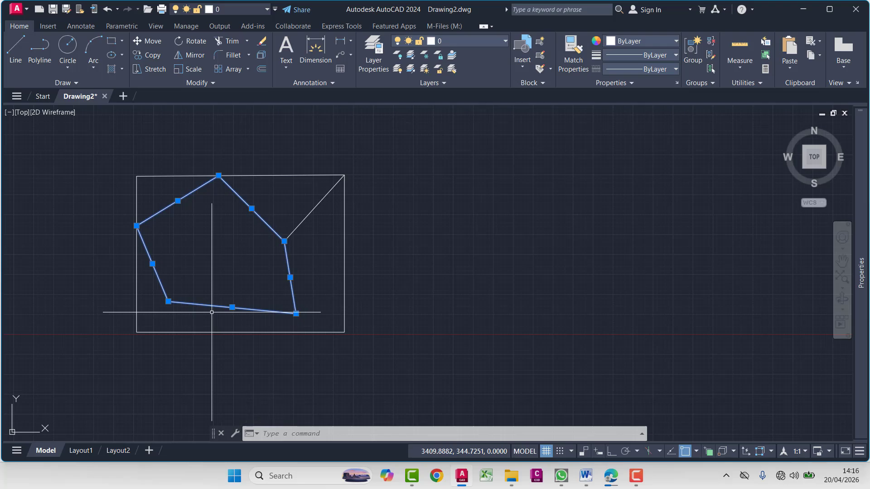
{"action": "key", "text": "Escape"}
{"action": "key", "text": "Escape"}
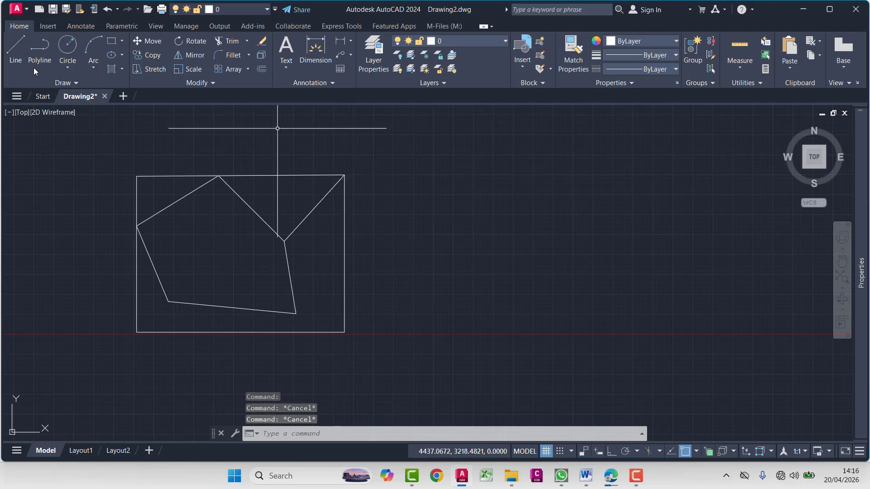
Draw a four-sided outline with the Polyline command east of the line-drawn rectangle, ending at its start point, and dismiss the connection error window
{"action": "left_click", "coordinate": [40, 46]}
{"action": "left_click", "coordinate": [426, 171]}
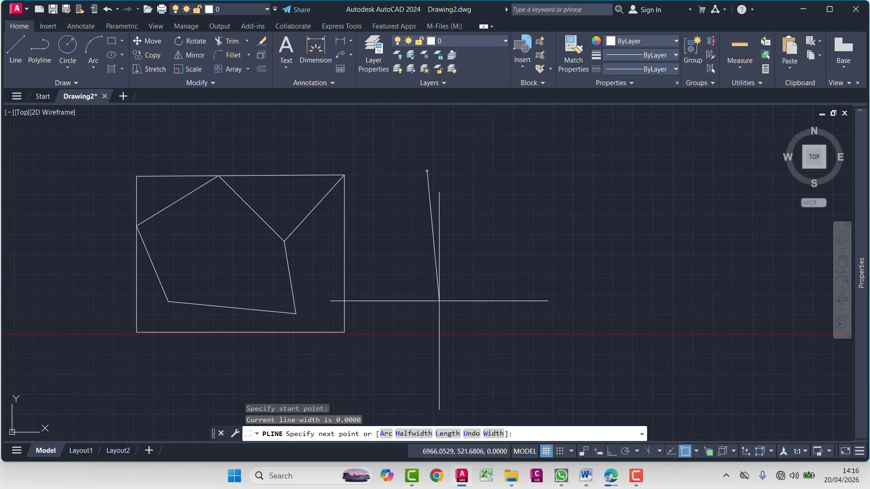
{"action": "left_click", "coordinate": [431, 327]}
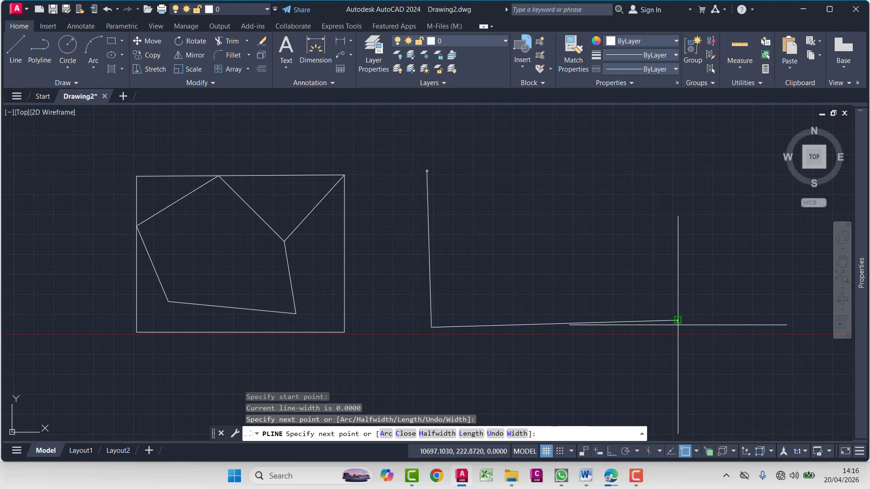
{"action": "left_click", "coordinate": [677, 319]}
{"action": "left_click", "coordinate": [675, 172]}
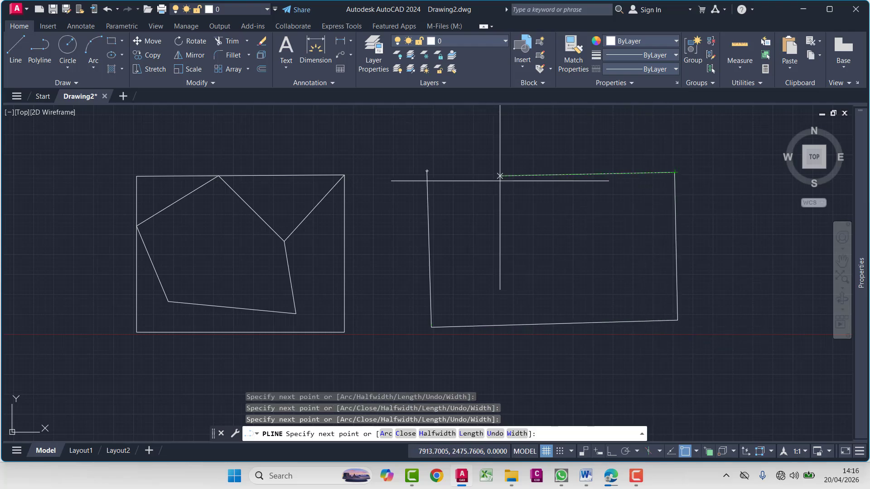
{"action": "left_click", "coordinate": [427, 172]}
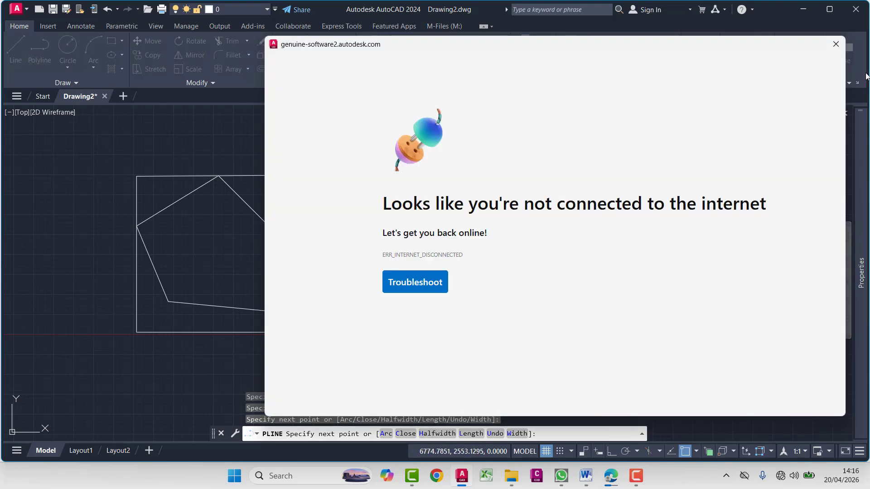
{"action": "left_click", "coordinate": [835, 50]}
{"action": "key", "text": "Escape"}
{"action": "key", "text": "Escape"}
{"action": "key", "text": "Escape"}
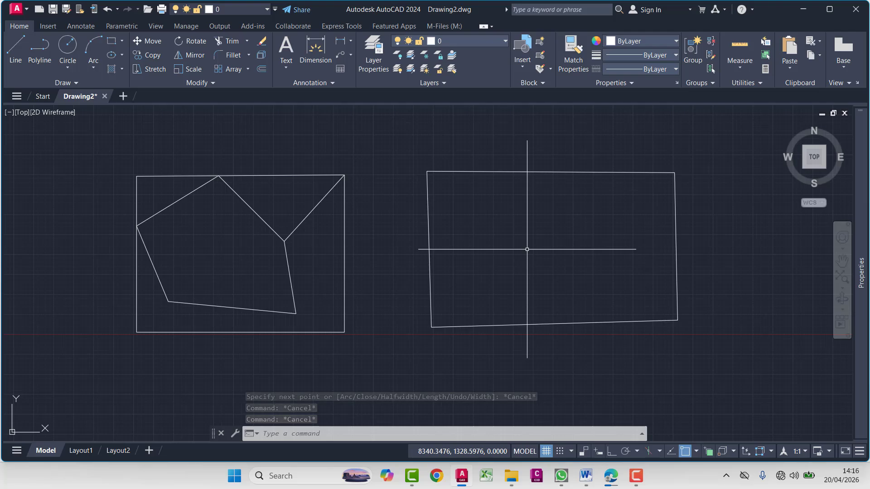
Select the line-drawn shapes and the polyline outline with two crossing windows to compare their grips, and clear the selection
{"action": "left_click", "coordinate": [349, 140]}
{"action": "left_click", "coordinate": [171, 327]}
{"action": "left_click", "coordinate": [646, 136]}
{"action": "left_click", "coordinate": [561, 242]}
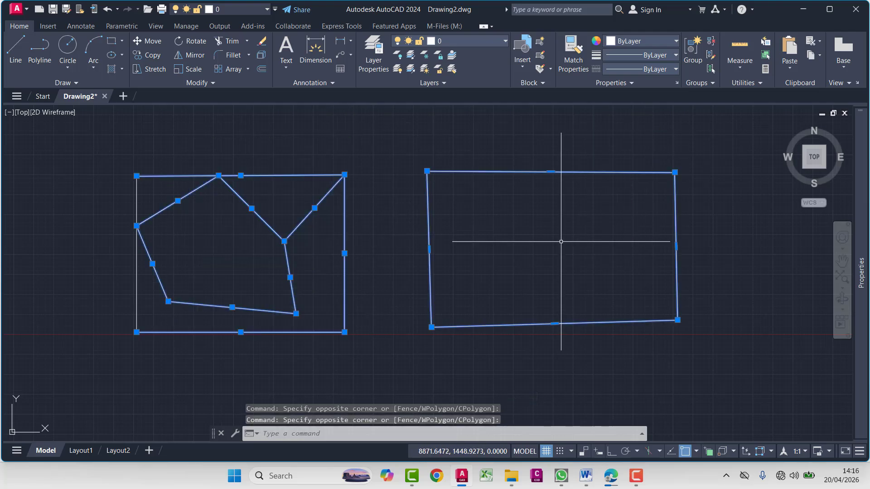
{"action": "key", "text": "Escape"}
{"action": "key", "text": "Escape"}
{"action": "key", "text": "Escape"}
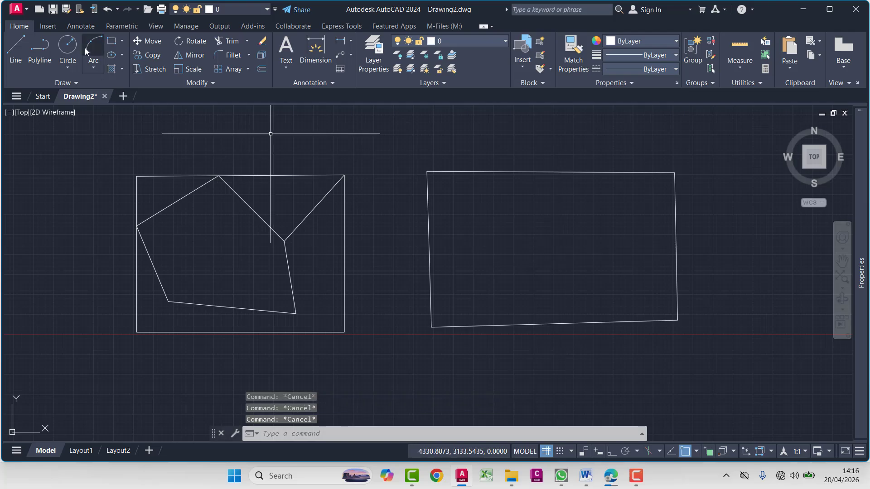
{"action": "left_click", "coordinate": [91, 48]}
{"action": "key", "text": "Escape"}
{"action": "key", "text": "Escape"}
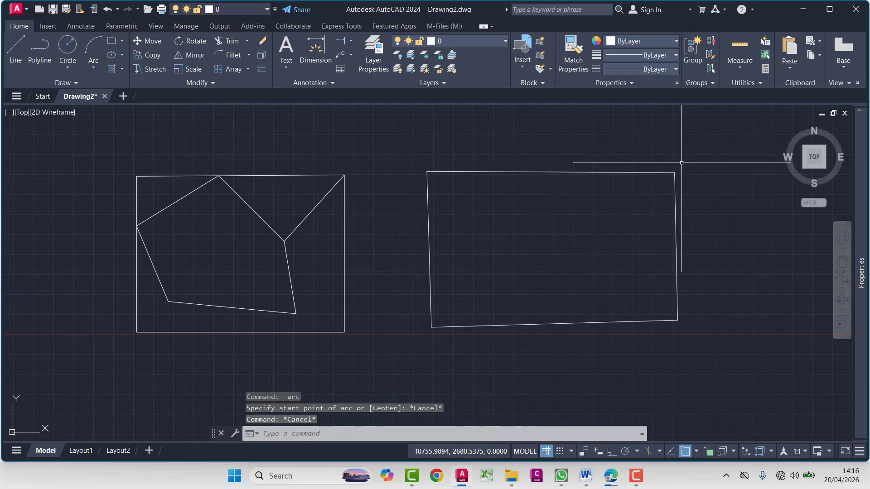
Select the four-sided polyline outline with a crossing window to view its grips, and clear the selection
{"action": "left_click", "coordinate": [689, 166]}
{"action": "left_click", "coordinate": [426, 350]}
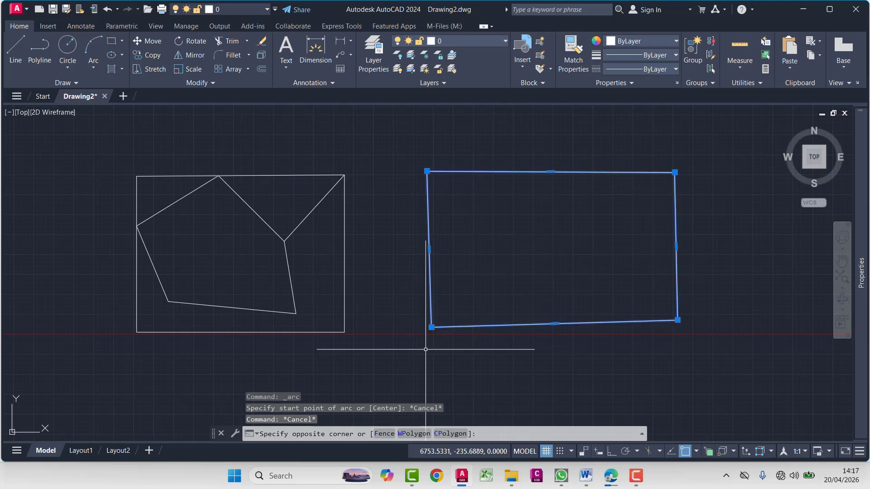
{"action": "key", "text": "Escape"}
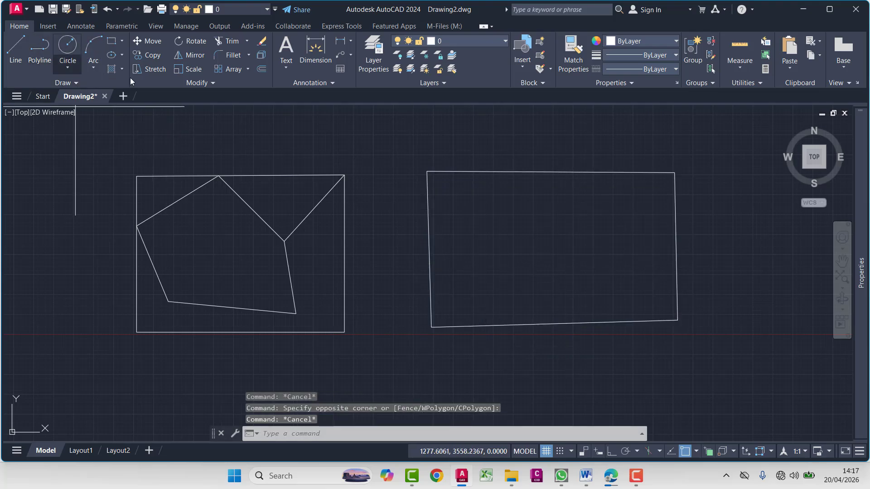
Draw an irregular polyline inside the polyline outline, from its northeast corner through the northwest corner and west side, ending at its own lower vertex
{"action": "left_click", "coordinate": [39, 45]}
{"action": "left_click", "coordinate": [674, 173]}
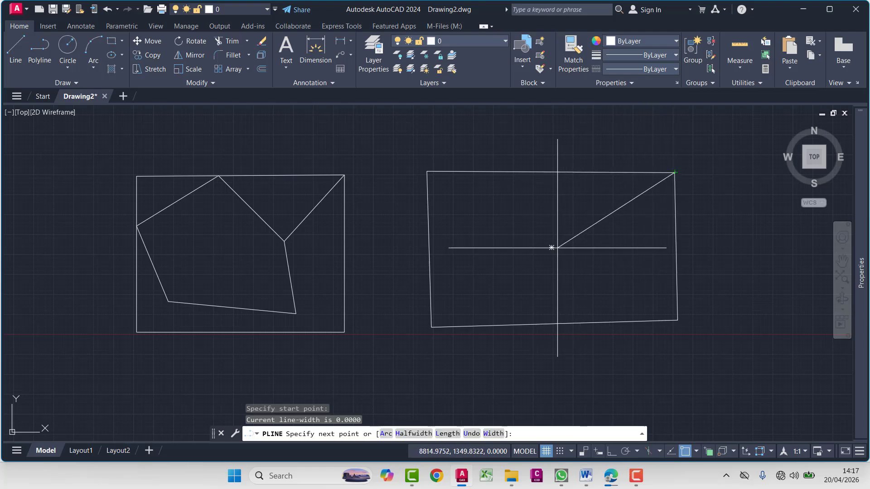
{"action": "left_click", "coordinate": [588, 229]}
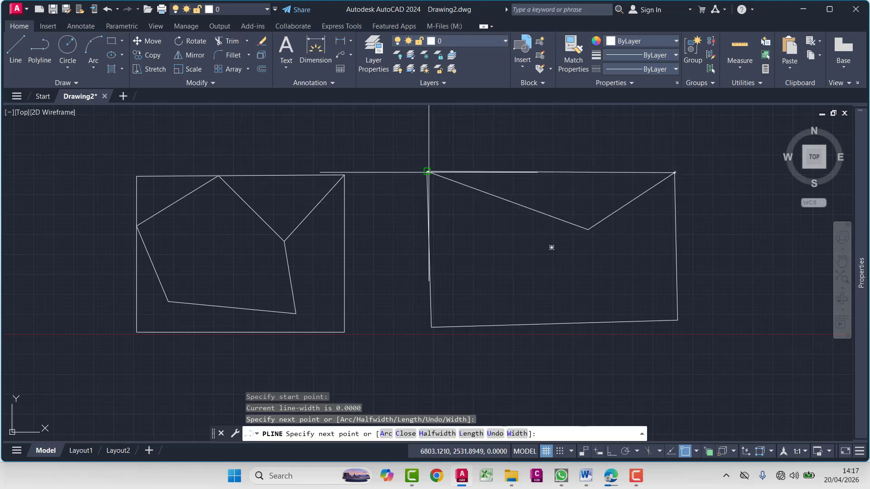
{"action": "left_click", "coordinate": [426, 172]}
{"action": "left_click", "coordinate": [430, 276]}
{"action": "left_click", "coordinate": [517, 243]}
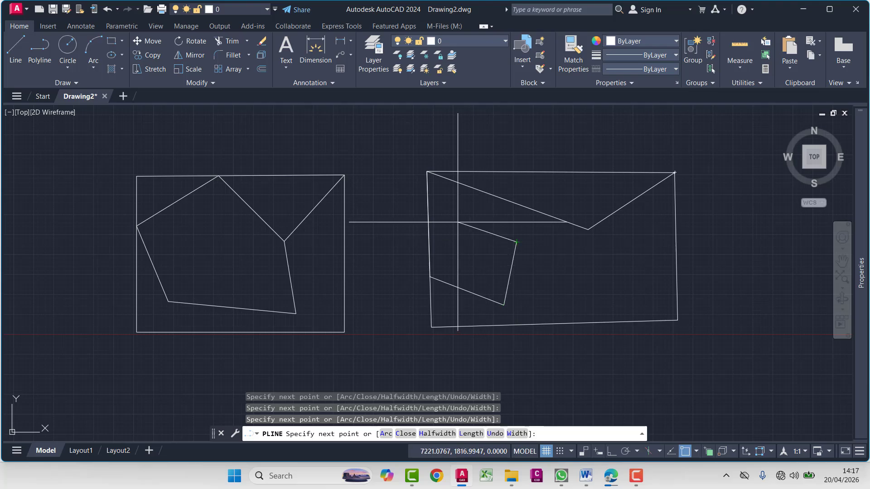
{"action": "left_click", "coordinate": [453, 217]}
{"action": "left_click", "coordinate": [557, 219]}
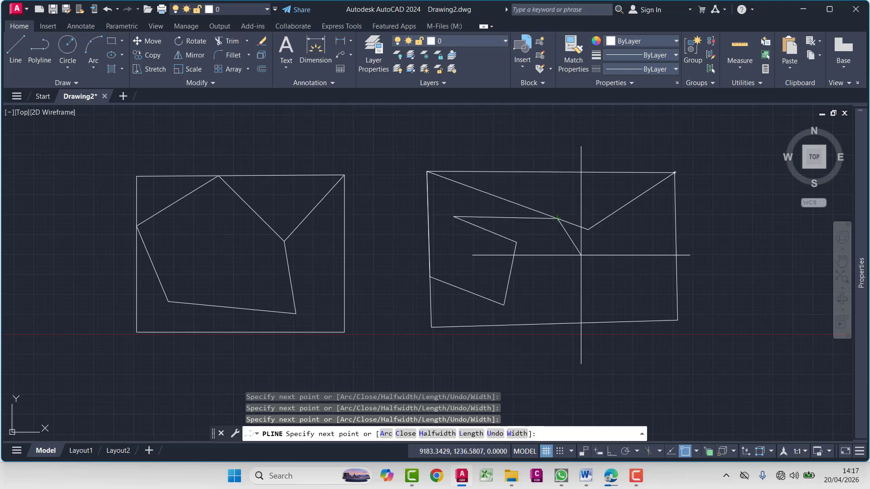
{"action": "left_click", "coordinate": [615, 308]}
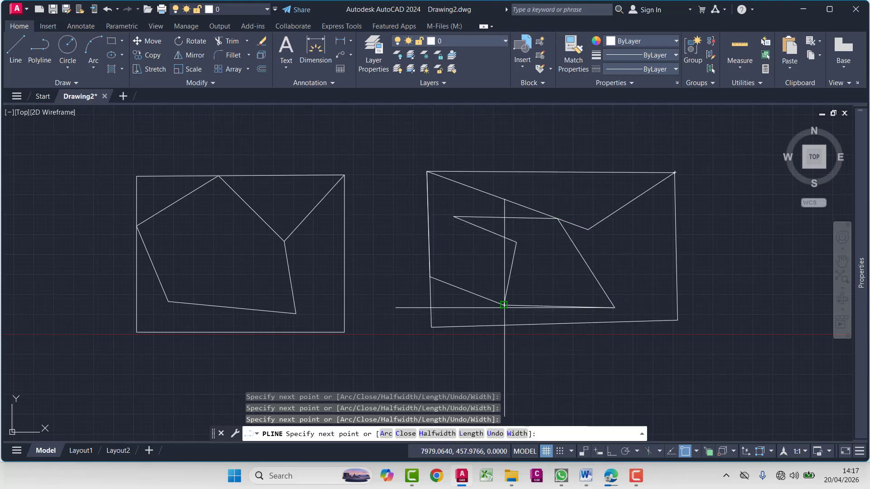
{"action": "left_click", "coordinate": [504, 304]}
{"action": "key", "text": "Escape"}
Draw a three-segment polyline from the inner polyline's sloping east segment to the outline's southeast corner
{"action": "key", "text": "Return"}
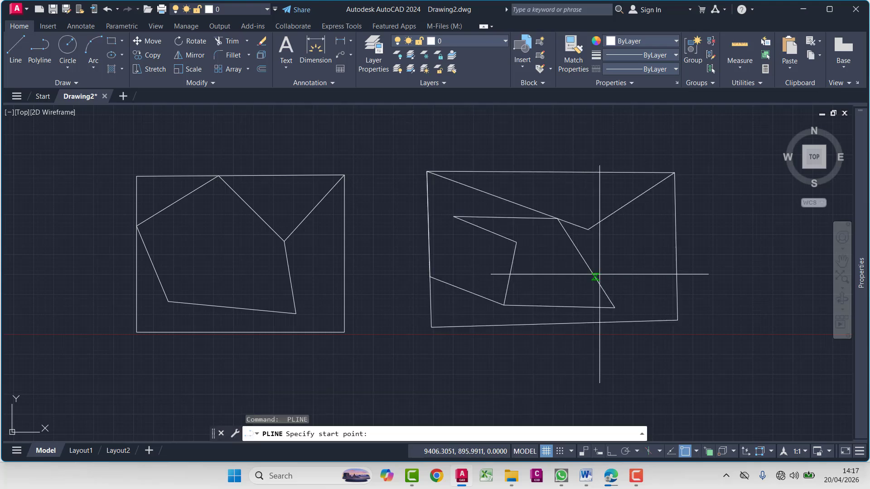
{"action": "left_click", "coordinate": [595, 277]}
{"action": "left_click", "coordinate": [653, 257]}
{"action": "left_click", "coordinate": [640, 307]}
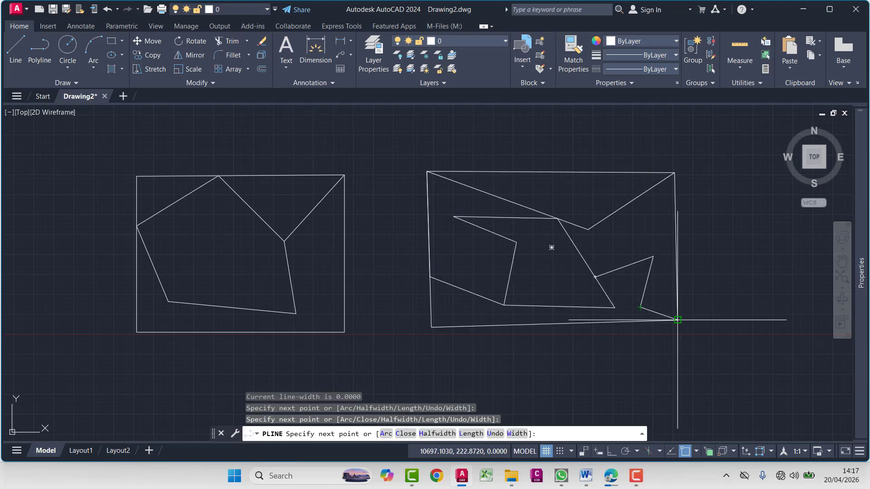
{"action": "left_click", "coordinate": [677, 320]}
{"action": "key", "text": "Escape"}
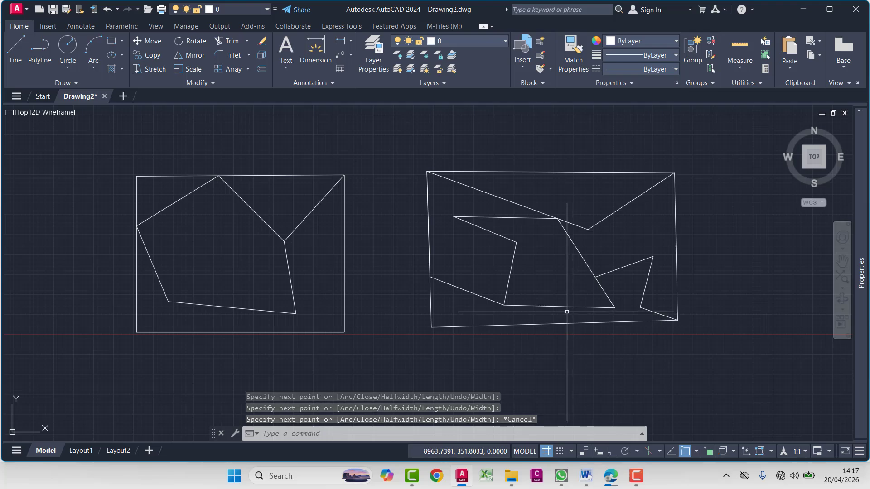
Select the polyline outline and the large inner polyline in turn to show each is a single object, clearing each selection
{"action": "left_click", "coordinate": [556, 171]}
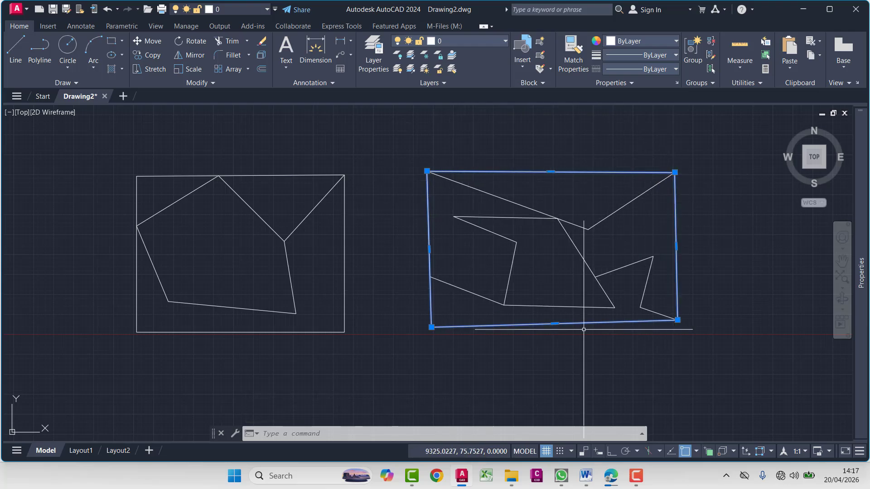
{"action": "key", "text": "Escape"}
{"action": "key", "text": "Escape"}
{"action": "key", "text": "Escape"}
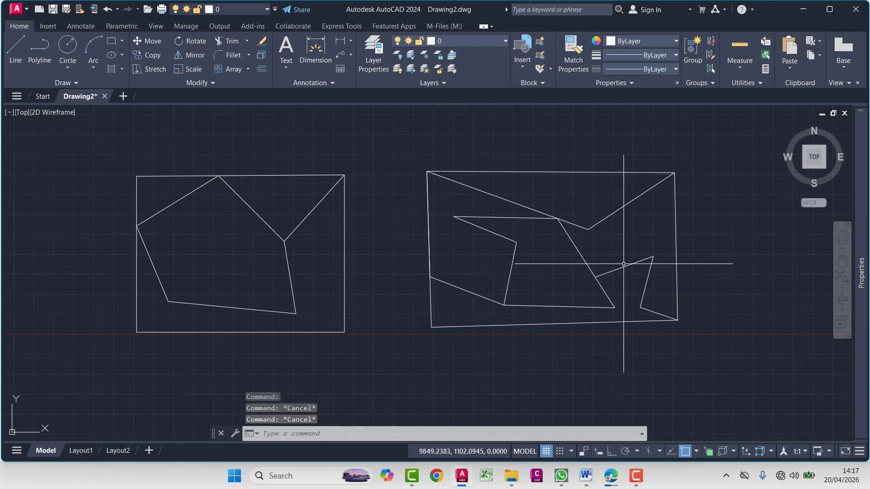
{"action": "left_click", "coordinate": [653, 186]}
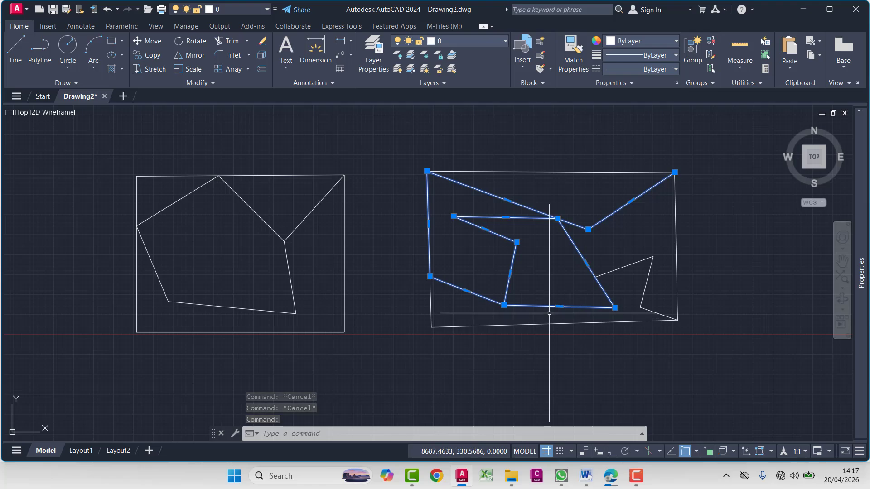
{"action": "key", "text": "Escape"}
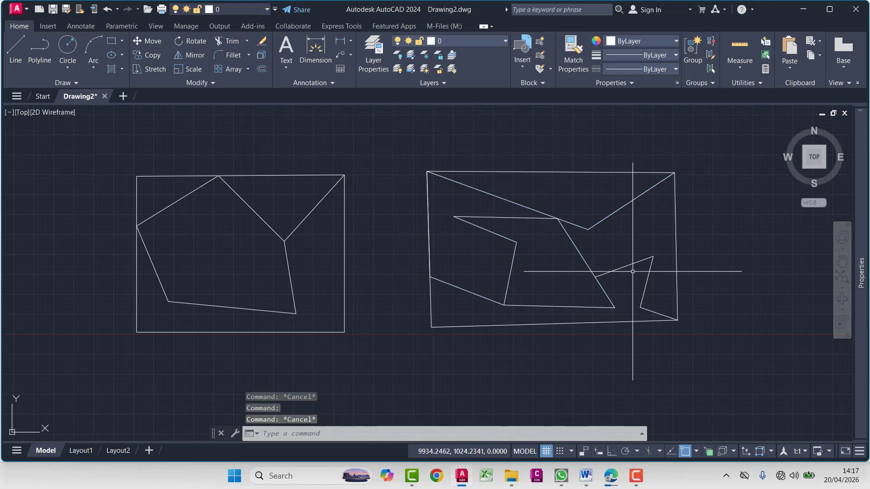
Erase the two inner polylines and the four-sided polyline outline around them
{"action": "left_click", "coordinate": [625, 266]}
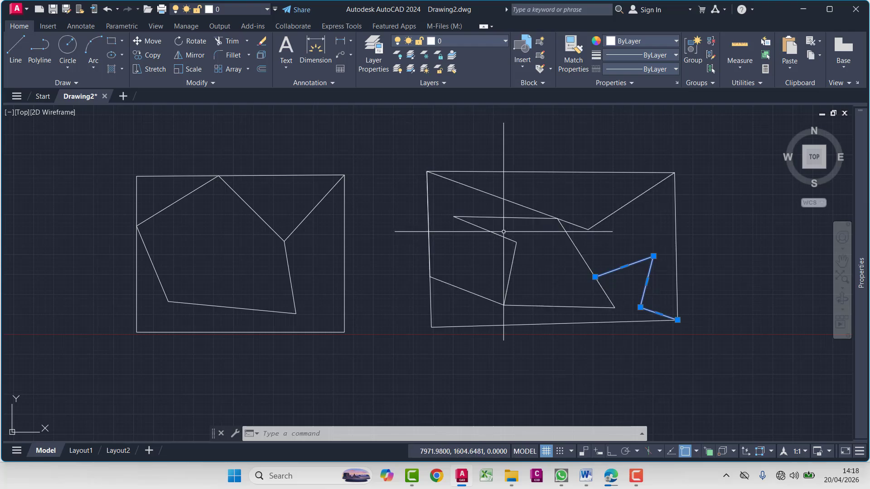
{"action": "left_click", "coordinate": [574, 196]}
{"action": "left_click", "coordinate": [520, 249]}
{"action": "key", "text": "Delete"}
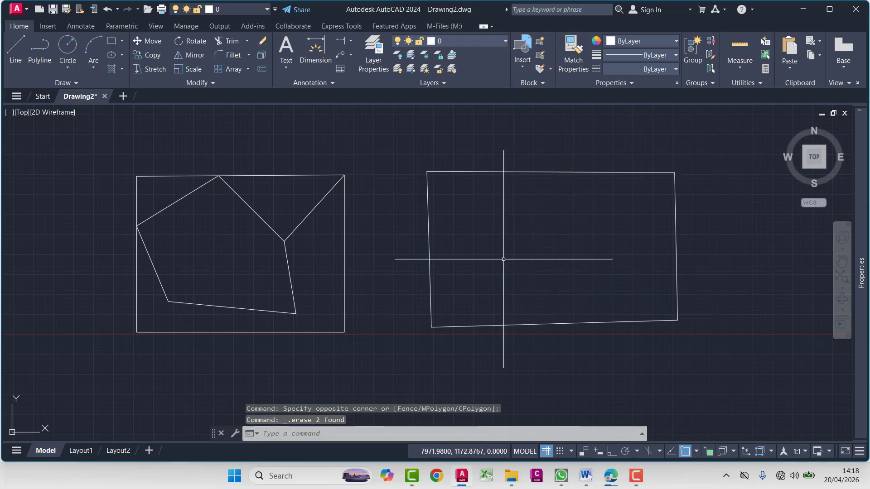
{"action": "left_click", "coordinate": [711, 121]}
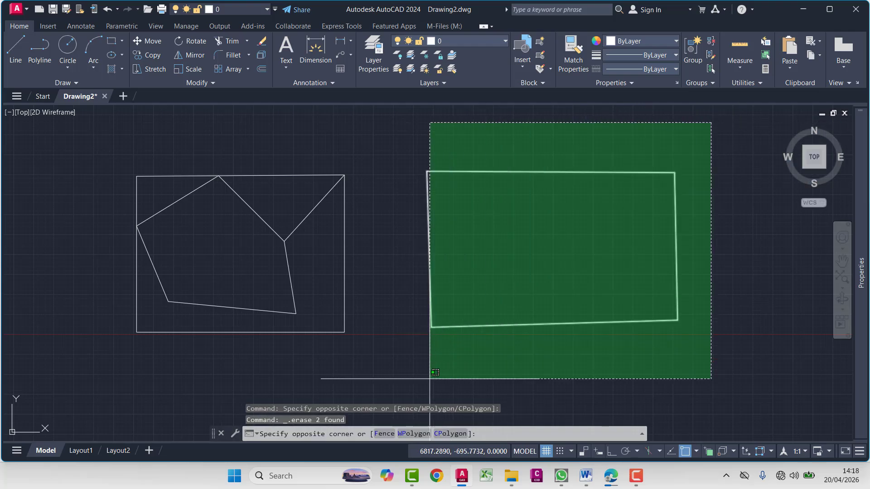
{"action": "left_click", "coordinate": [423, 379]}
{"action": "key", "text": "Delete"}
Erase the chain of lines inside the line-drawn rectangle with a crossing selection
{"action": "left_click", "coordinate": [301, 201]}
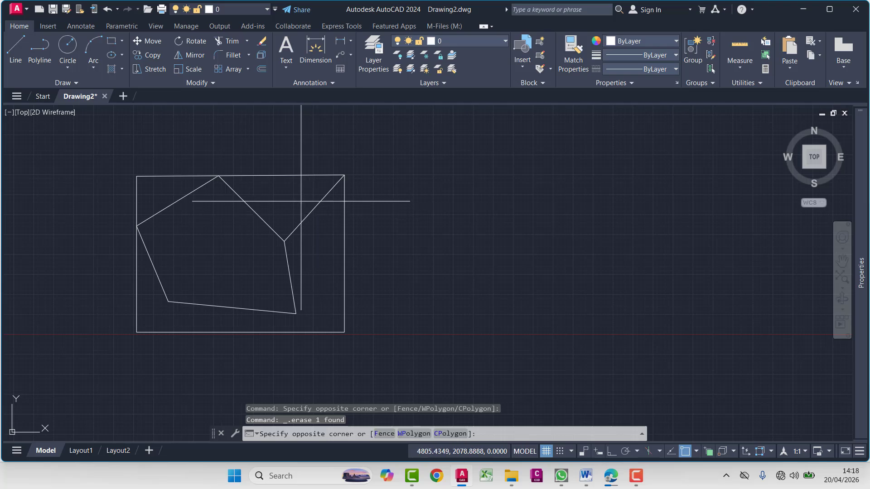
{"action": "left_click", "coordinate": [190, 297]}
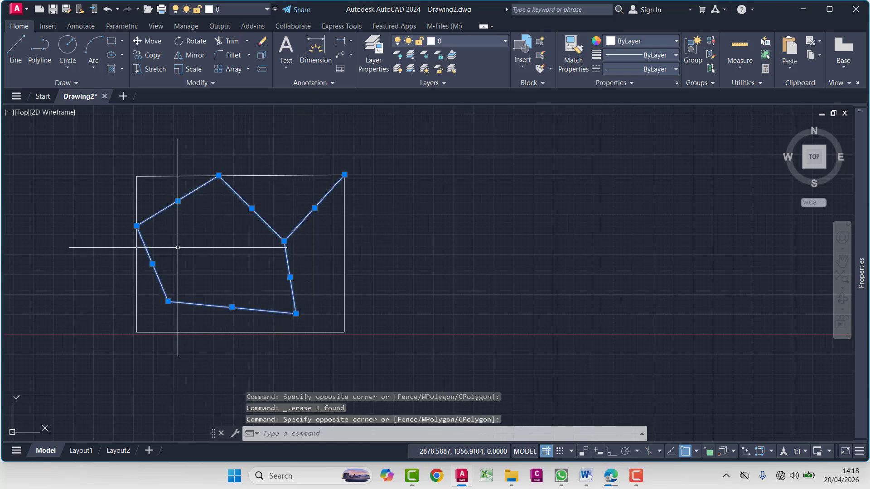
{"action": "key", "text": "Delete"}
Join the four separate lines of the rectangle into a single polyline
{"action": "left_click", "coordinate": [366, 140]}
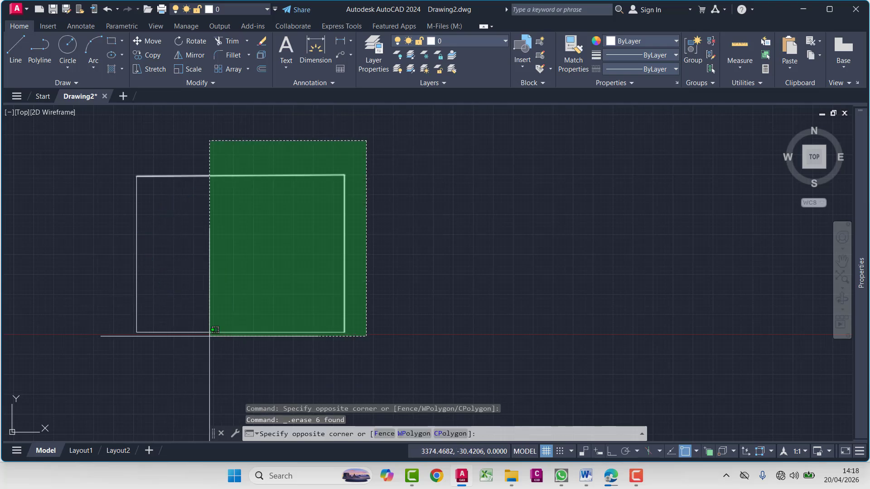
{"action": "left_click", "coordinate": [77, 363]}
{"action": "type", "text": "j"}
{"action": "key", "text": "Return"}
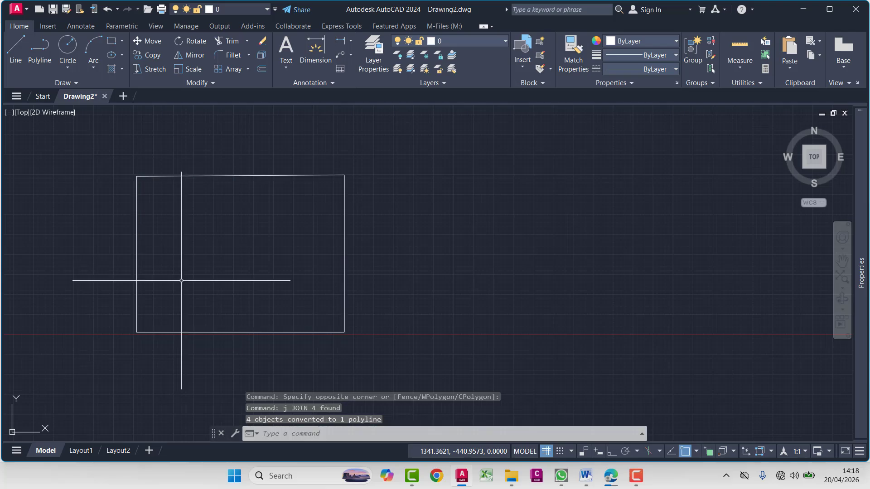
Check the joined rectangle with a small crossing window over its north side, clear the selection, and make another window above it
{"action": "left_click", "coordinate": [273, 176]}
{"action": "left_click", "coordinate": [237, 166]}
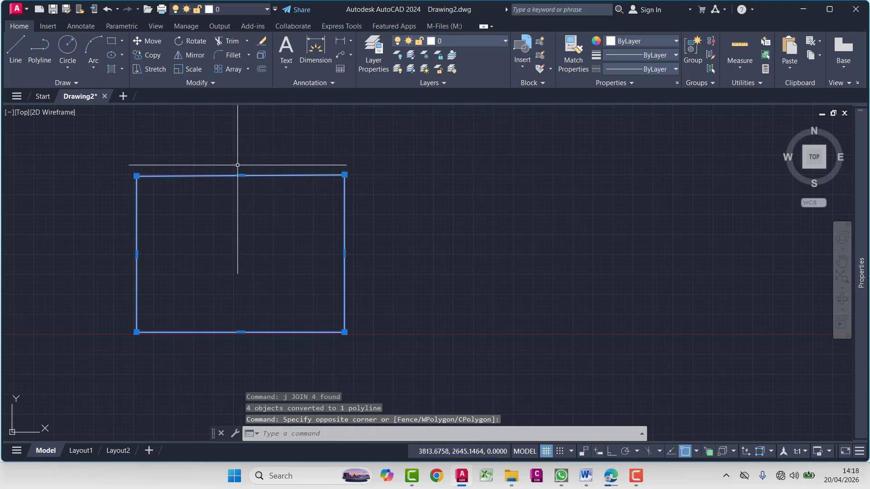
{"action": "key", "text": "Escape"}
{"action": "left_click", "coordinate": [290, 127]}
{"action": "left_click", "coordinate": [265, 165]}
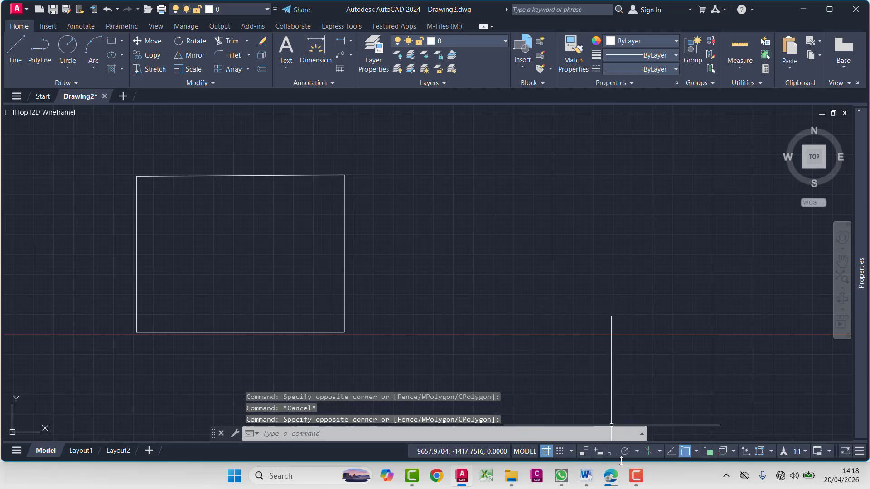
Select the joined rectangle with a crossing window over the whole shape to view its polyline grips
{"action": "left_click", "coordinate": [645, 438]}
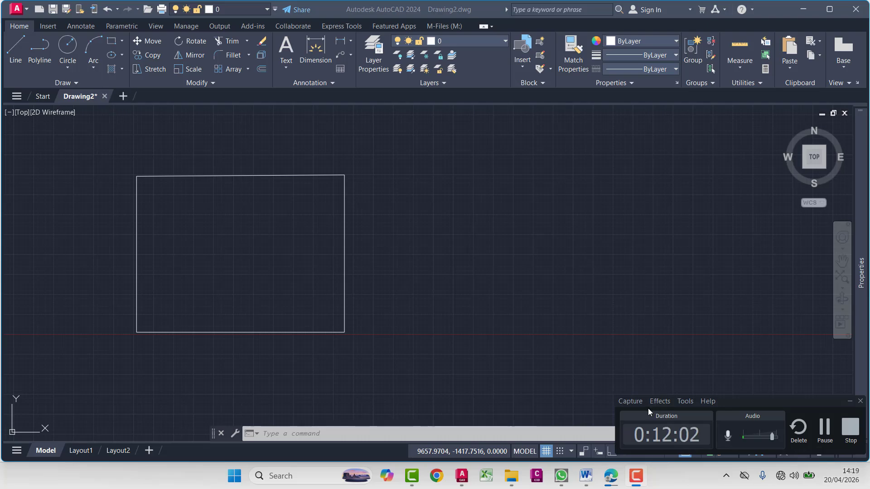
{"action": "left_click", "coordinate": [411, 225]}
{"action": "left_click", "coordinate": [366, 160]}
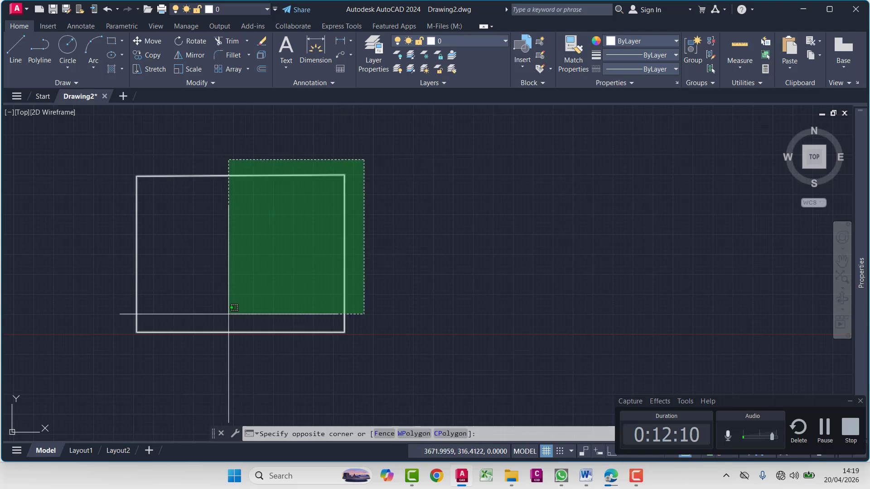
{"action": "left_click", "coordinate": [127, 358]}
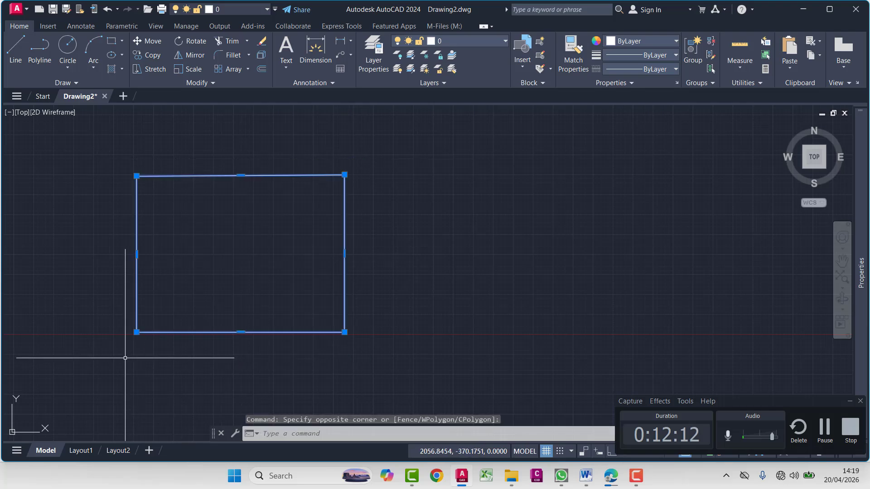